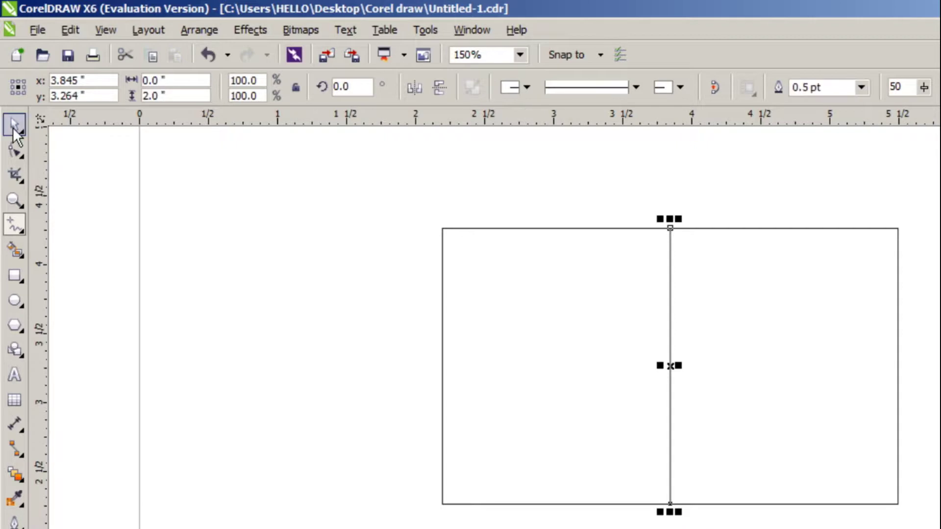
- Nudge the vertical dividing line left to an x position of 3.785 inches and deselect it
key(Left)
key(Left)
key(Left)
key(Left)
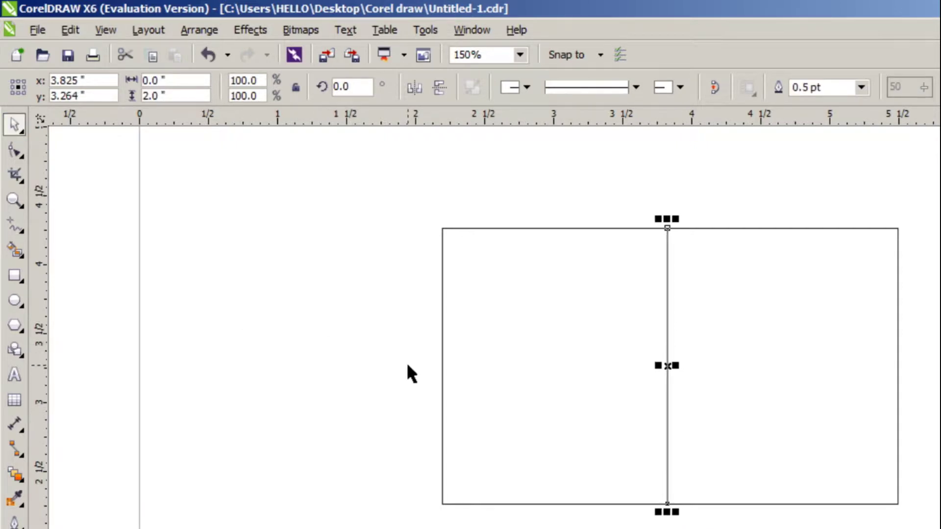
key(Left)
key(Left)
key(Left)
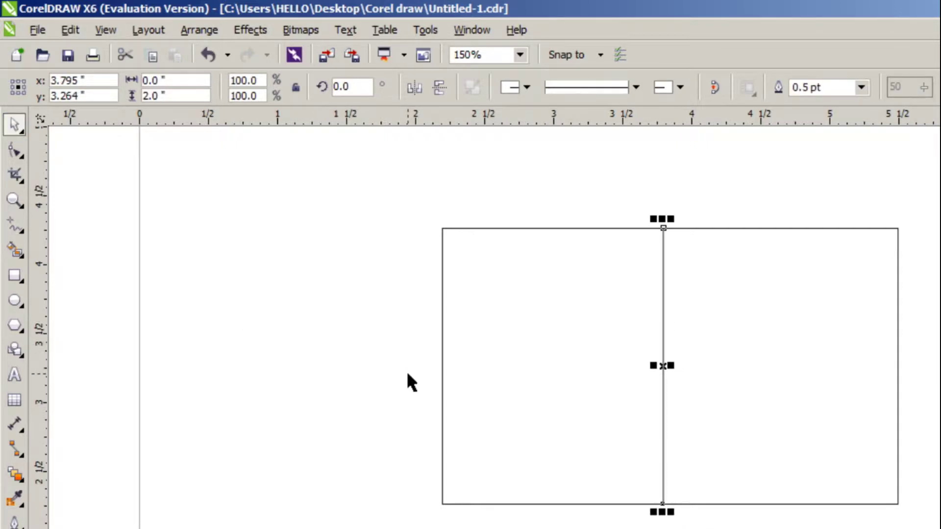
key(Right)
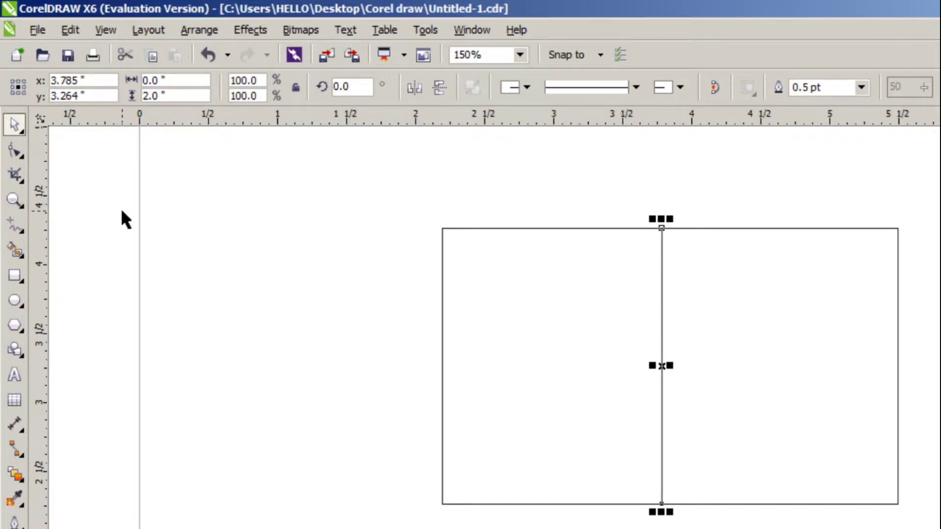
click(121, 211)
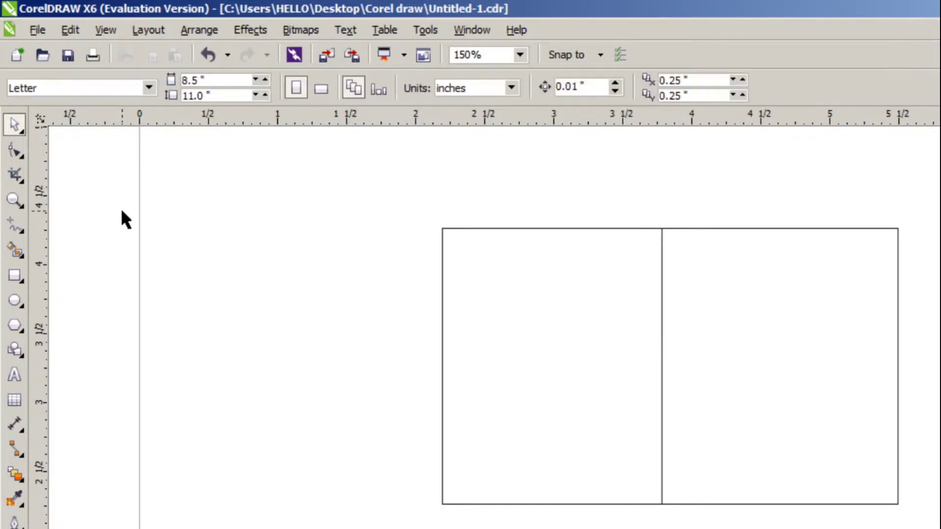
- Draw a full-height narrow rectangle along the left edge of the large rectangle and set its width to 0.116 inches
click(15, 275)
drag(442, 229, 458, 504)
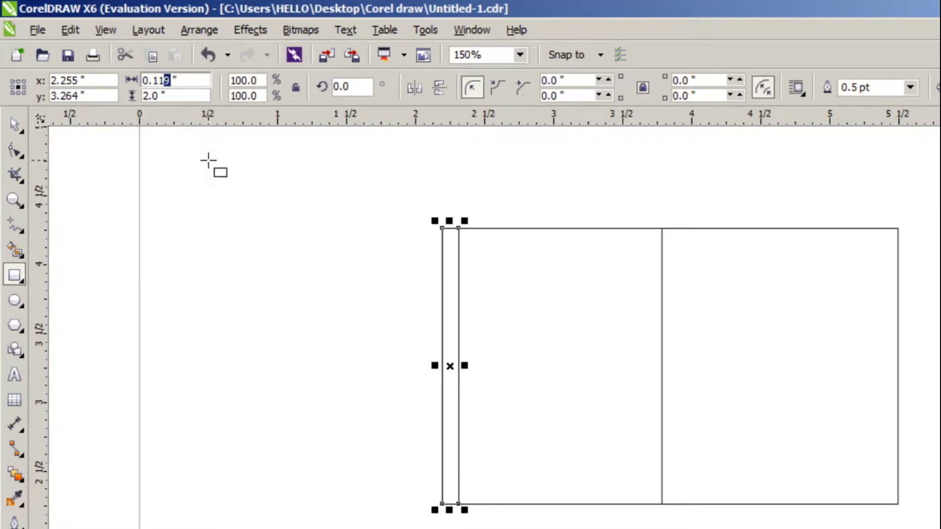
text(6)
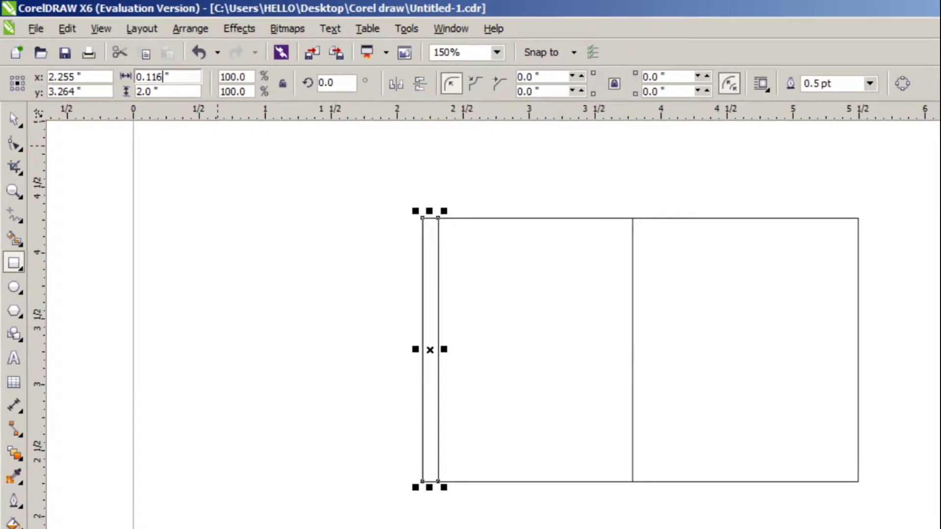
key(Return)
- Align the narrow strip with the left edge of the large rectangle
click(14, 111)
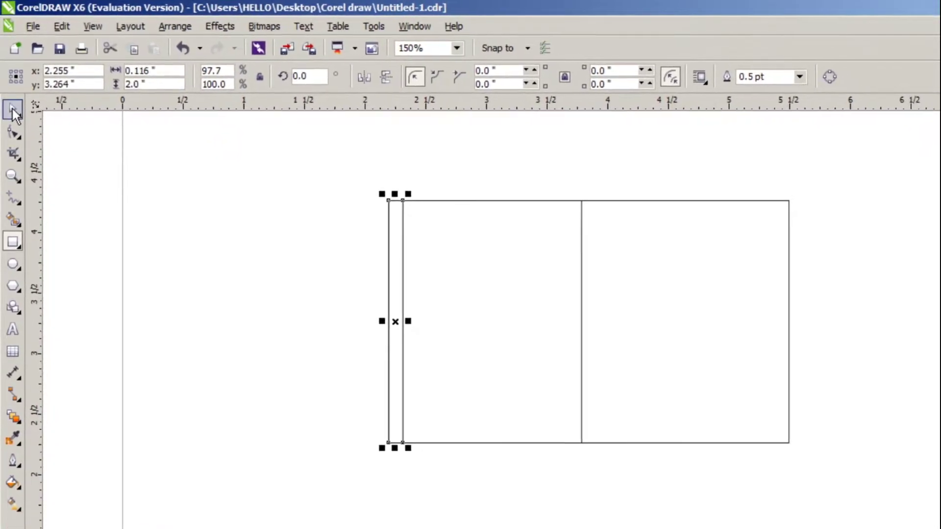
shift+click(472, 303)
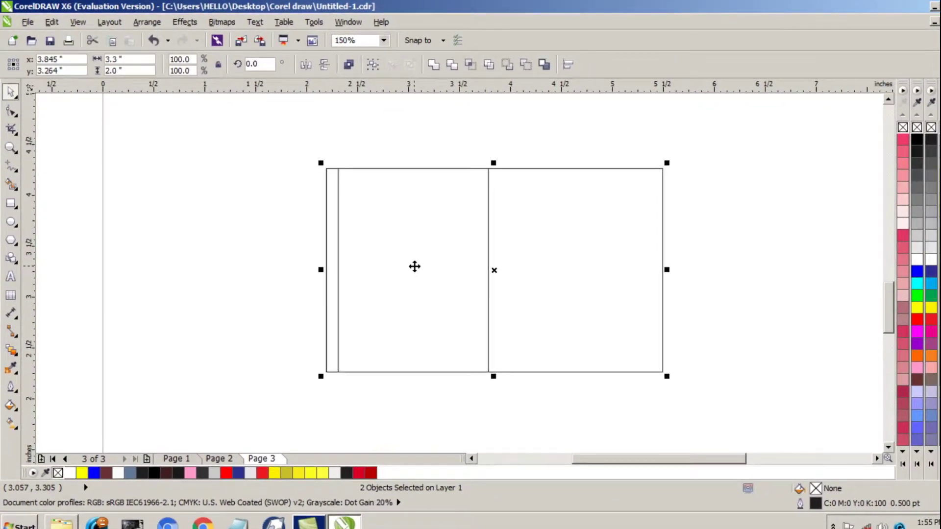
click(282, 290)
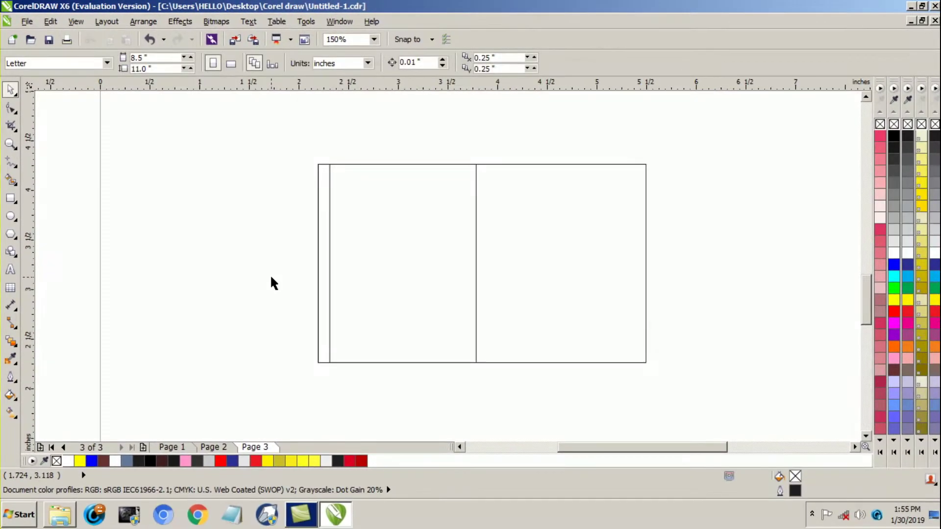
- Fill the narrow left strip with red and remove its outline
click(325, 293)
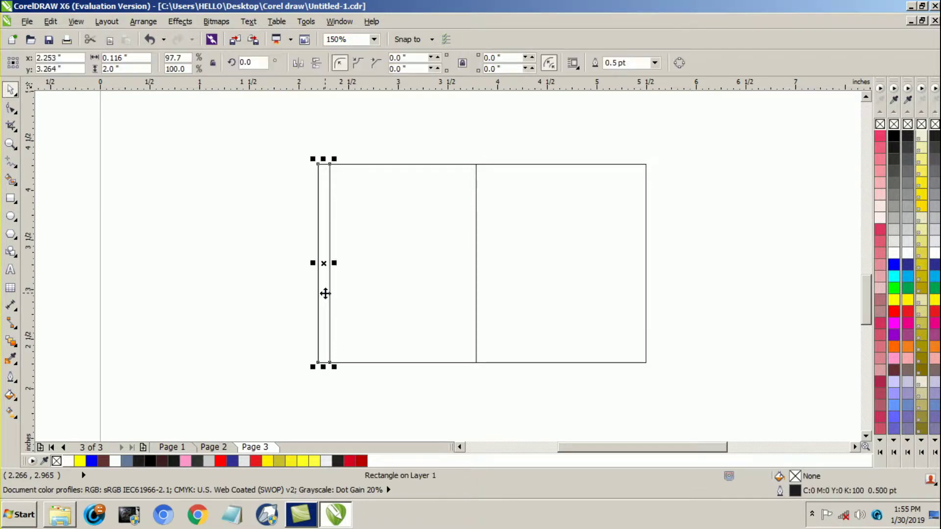
click(893, 312)
right_click(901, 127)
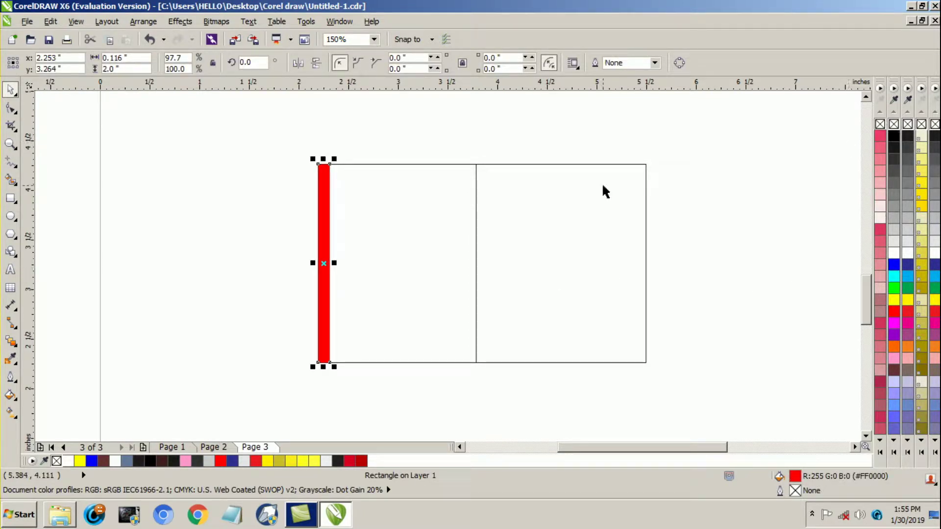
click(242, 233)
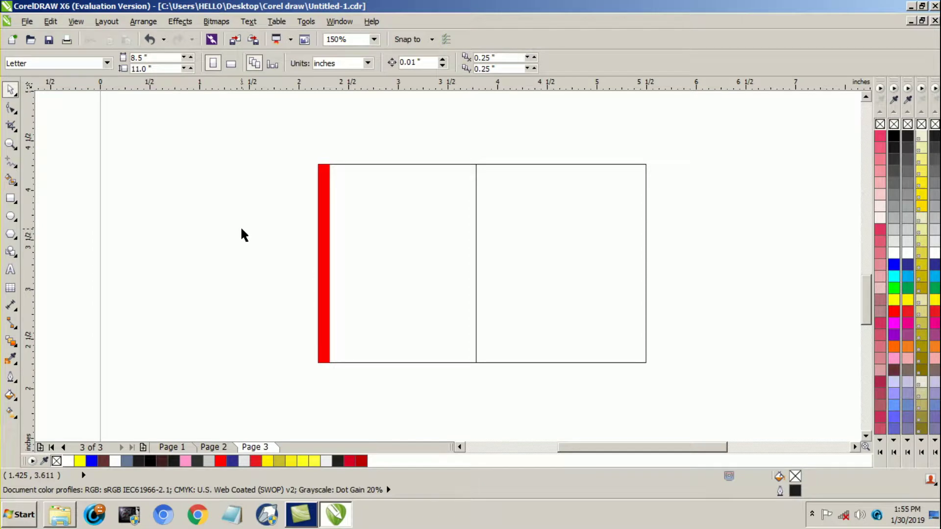
- Draw a helper rectangle about 0.146 by 2.212 inches and nudge it left to overlap the right half of the red strip
click(10, 198)
scroll(331, 155, up, 2)
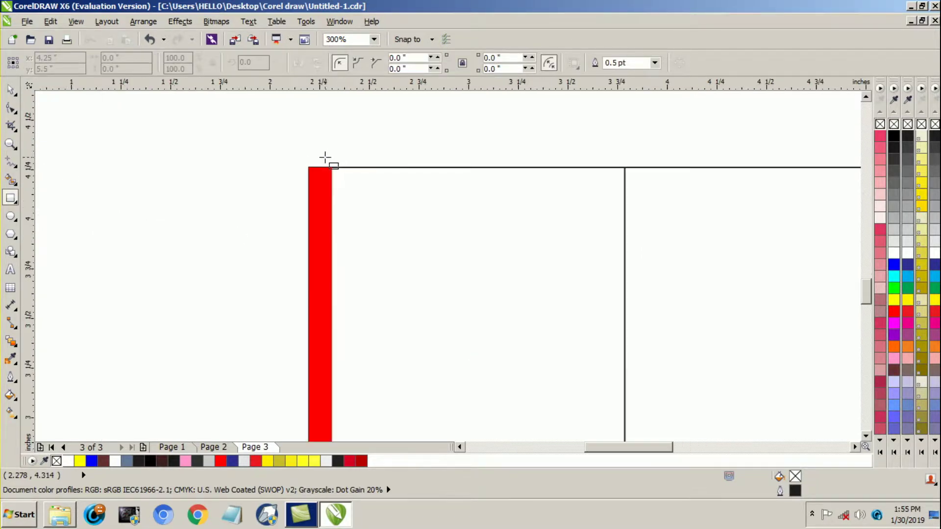
drag(325, 157, 361, 405)
key(Left)
key(Left)
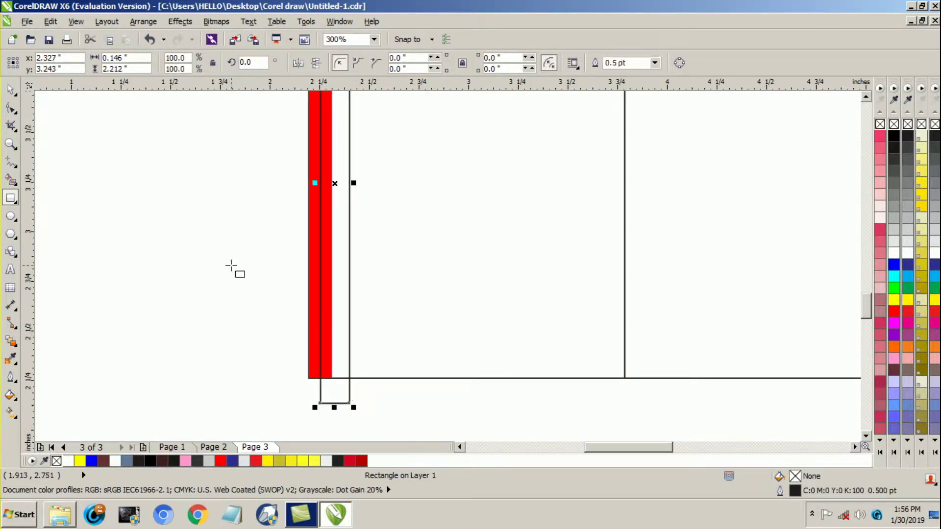
- Smart-fill the area where the helper rectangle overlaps the red strip, and delete the helper rectangle
click(10, 180)
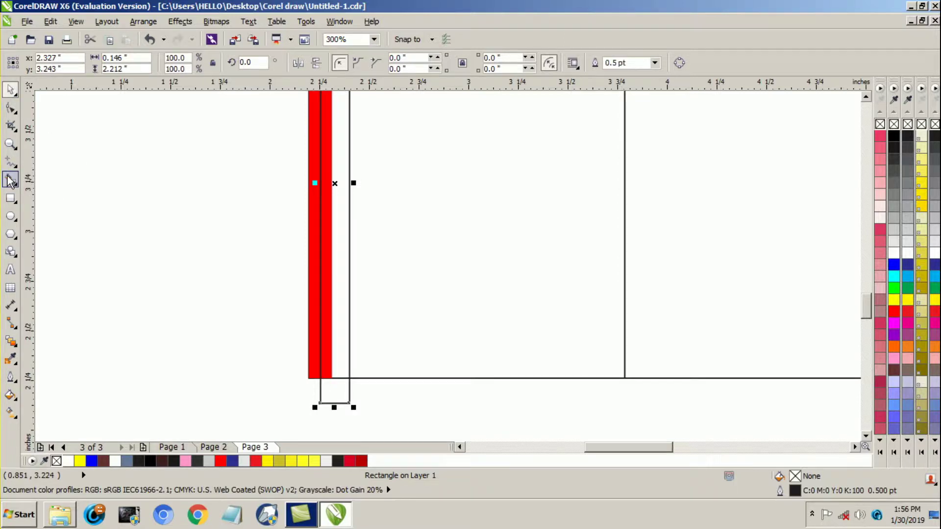
click(324, 222)
click(10, 90)
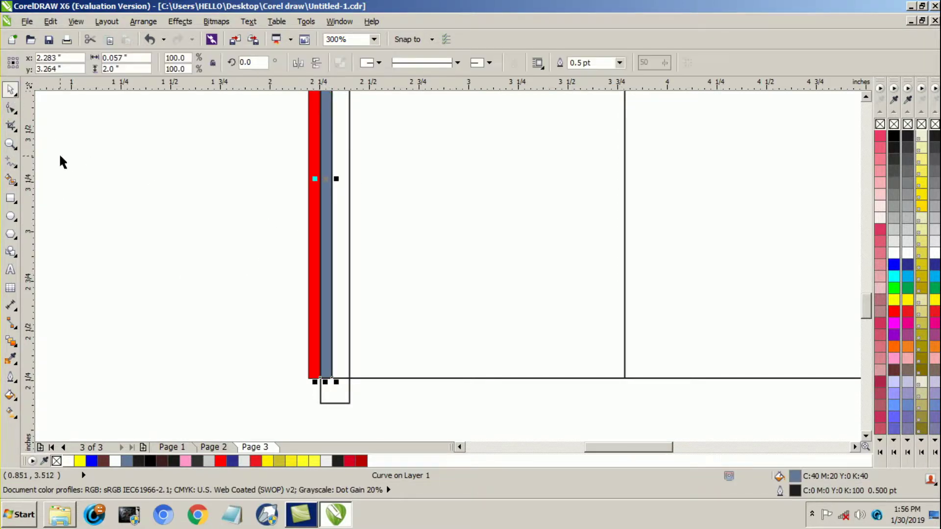
click(344, 403)
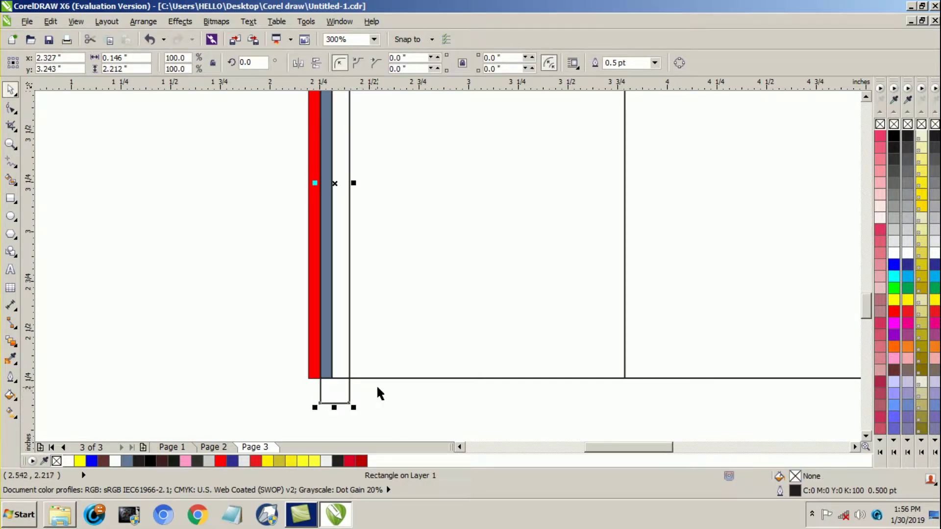
scroll(436, 253, down, 2)
key(Delete)
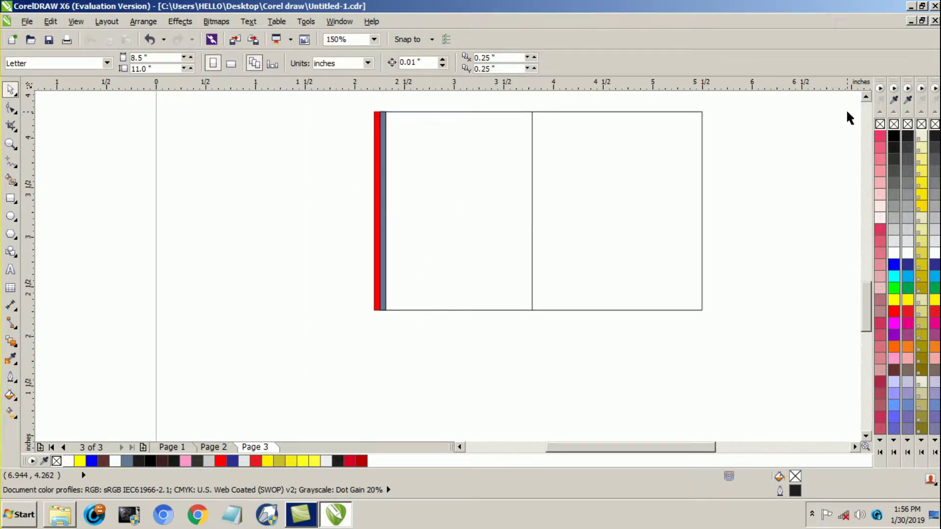
- Remove the outline of the smart-filled half strip and recolor it with a darker shade of red
click(866, 96)
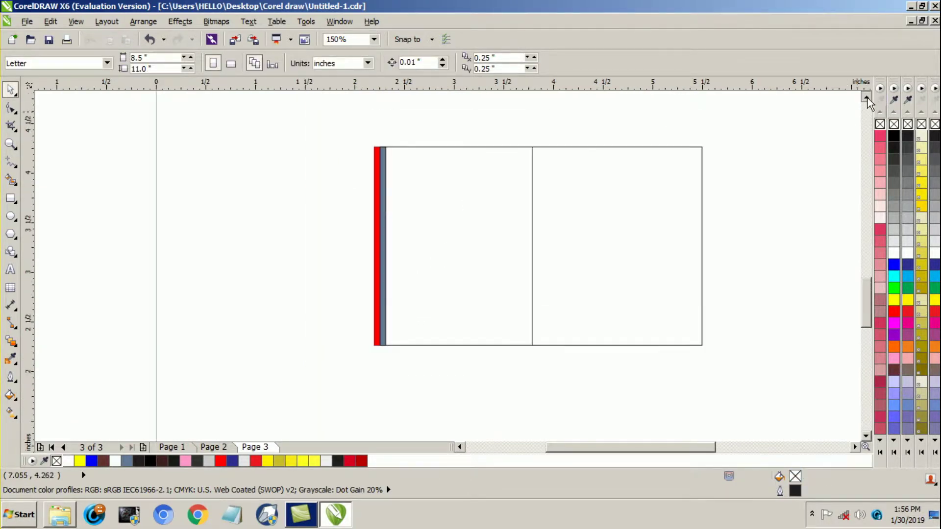
click(383, 249)
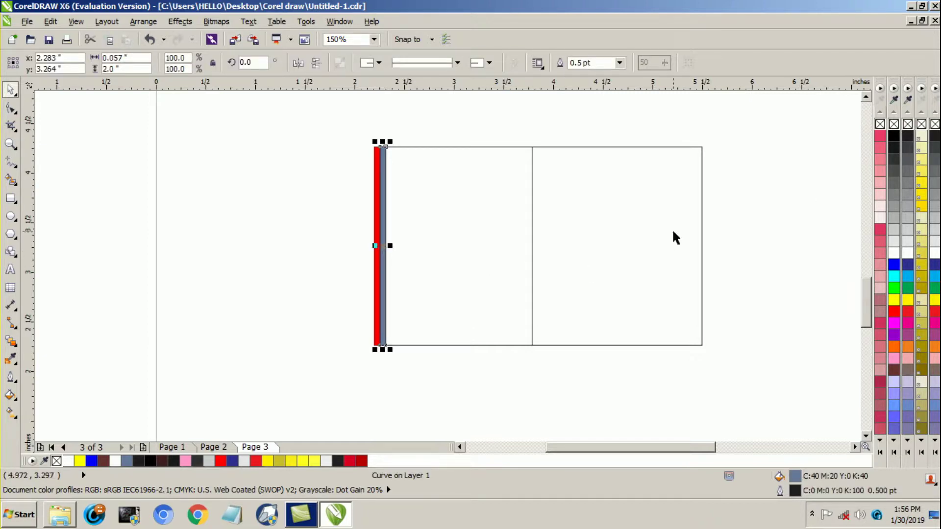
right_click(893, 126)
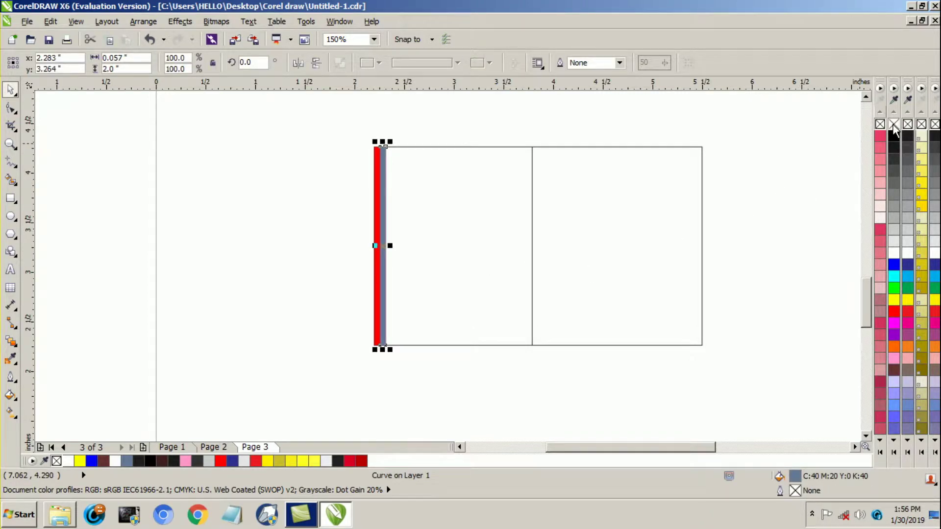
click(895, 309)
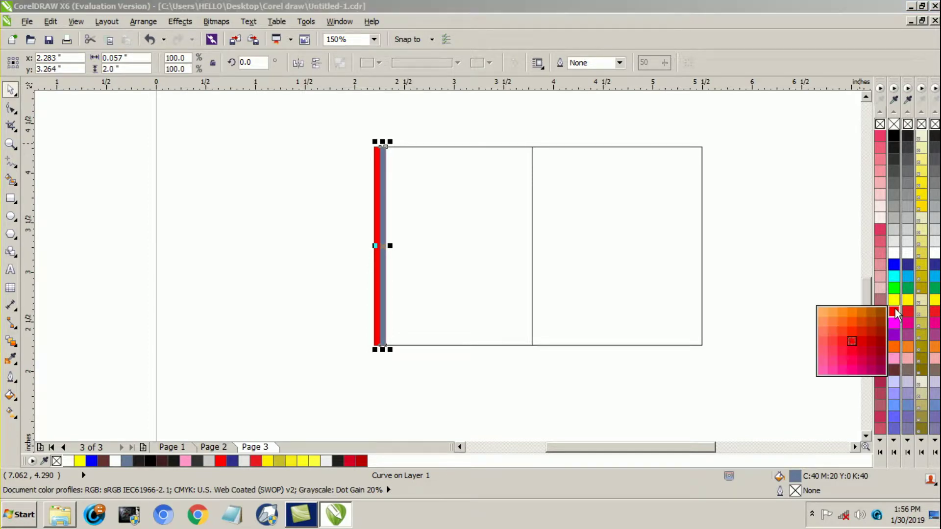
click(870, 341)
click(287, 248)
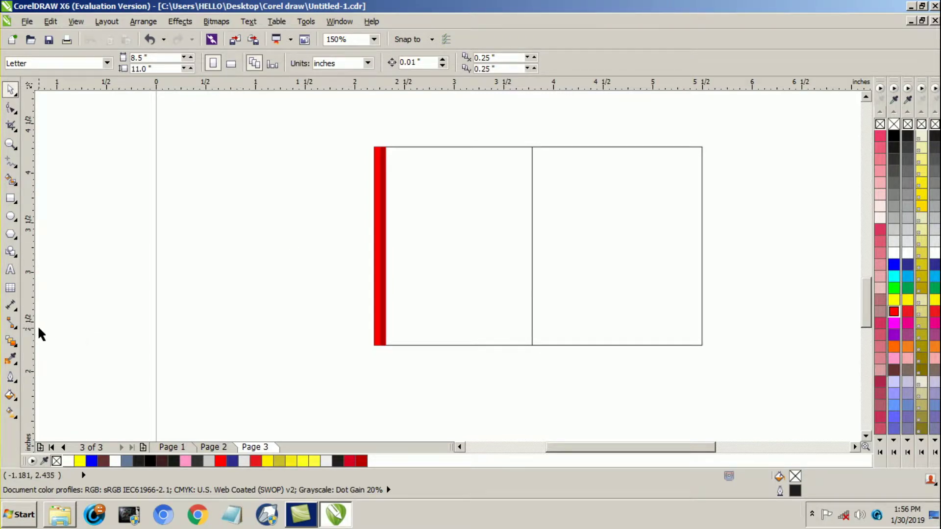
- Smart-fill the section right of the dividing line, remove its outline and color it black
click(11, 182)
click(619, 252)
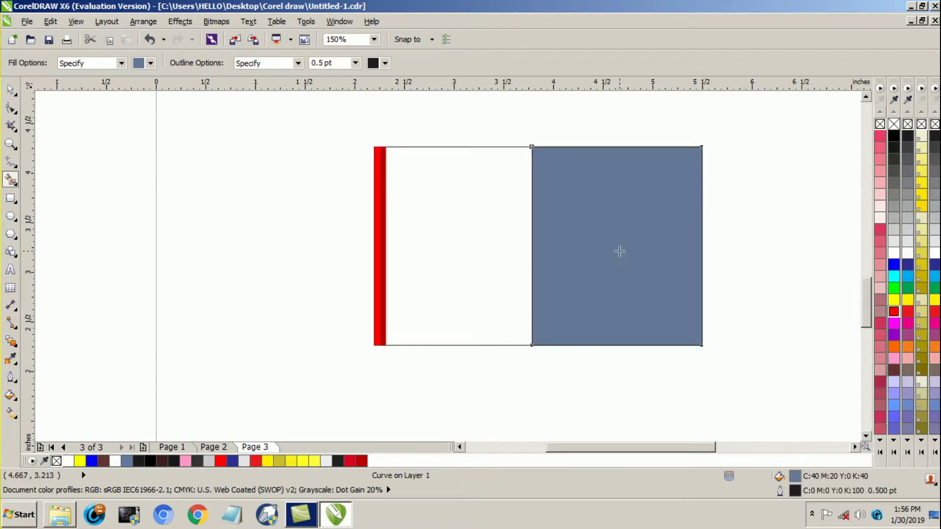
right_click(895, 125)
click(893, 135)
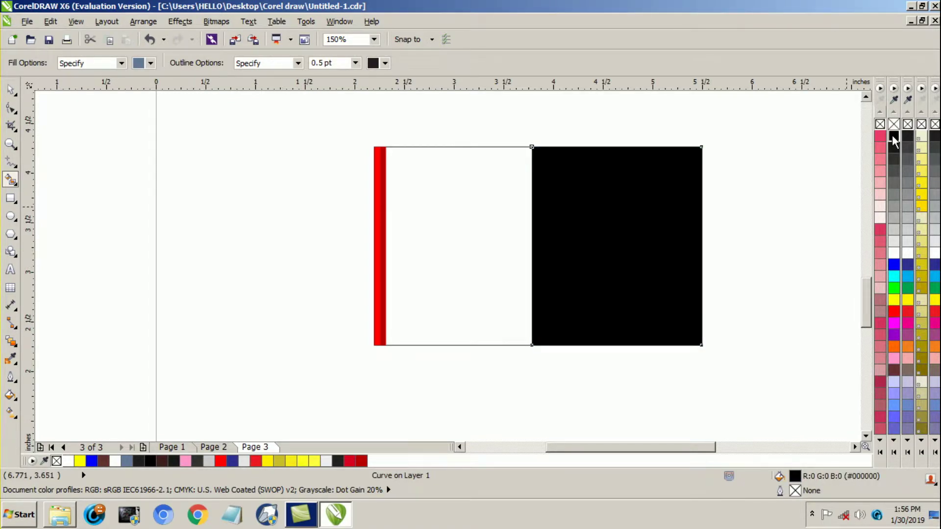
click(13, 90)
click(264, 275)
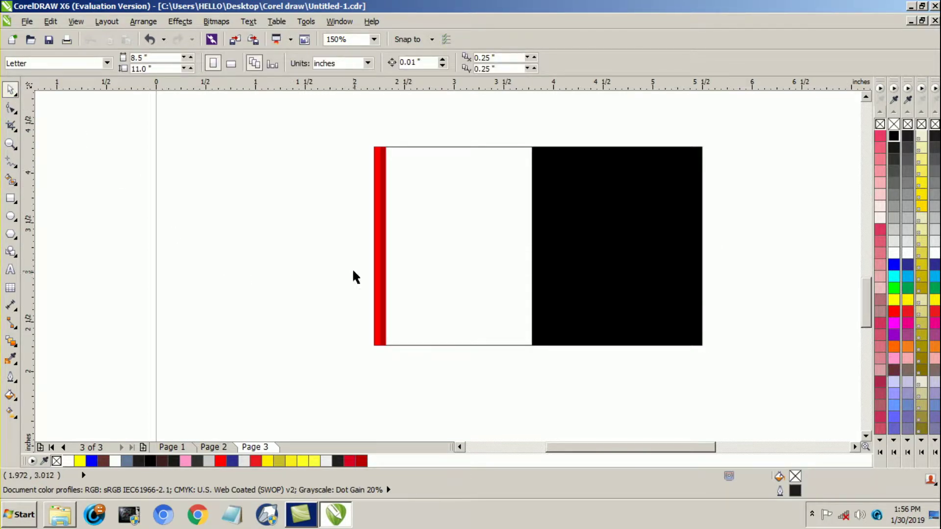
- Copy and paste the two red strips together and move the copy right to about x 2.53 inches
drag(342, 117, 422, 349)
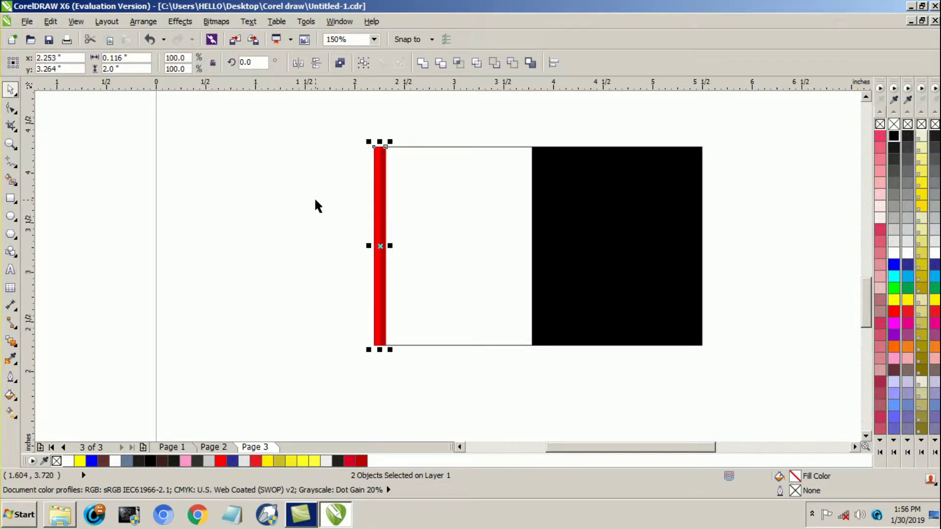
click(50, 22)
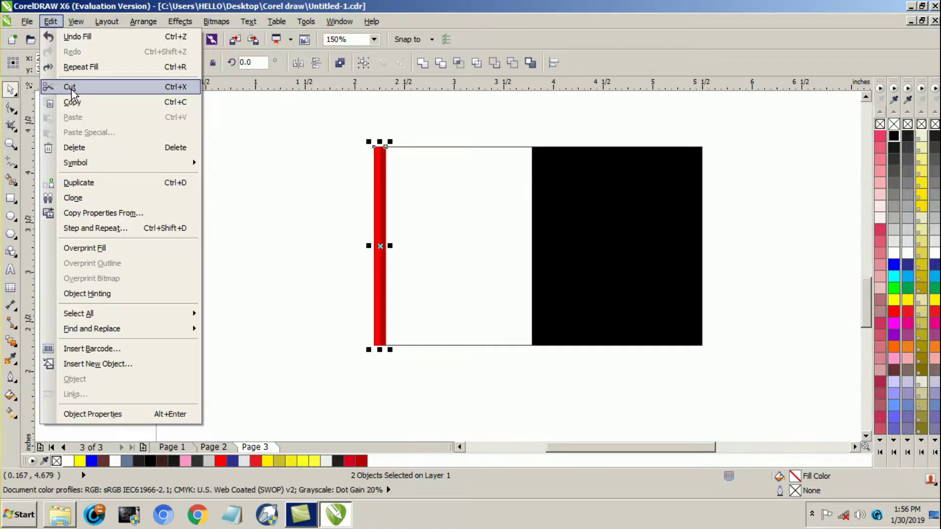
click(72, 102)
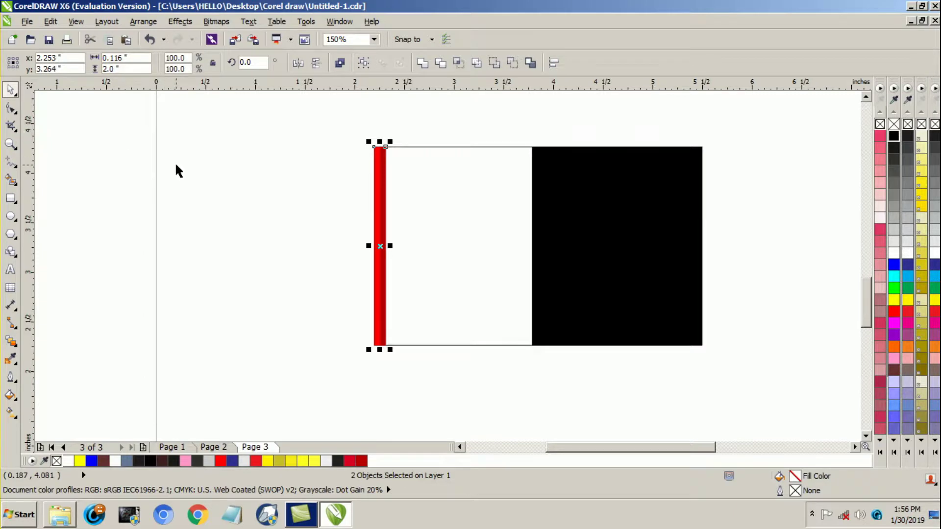
click(50, 21)
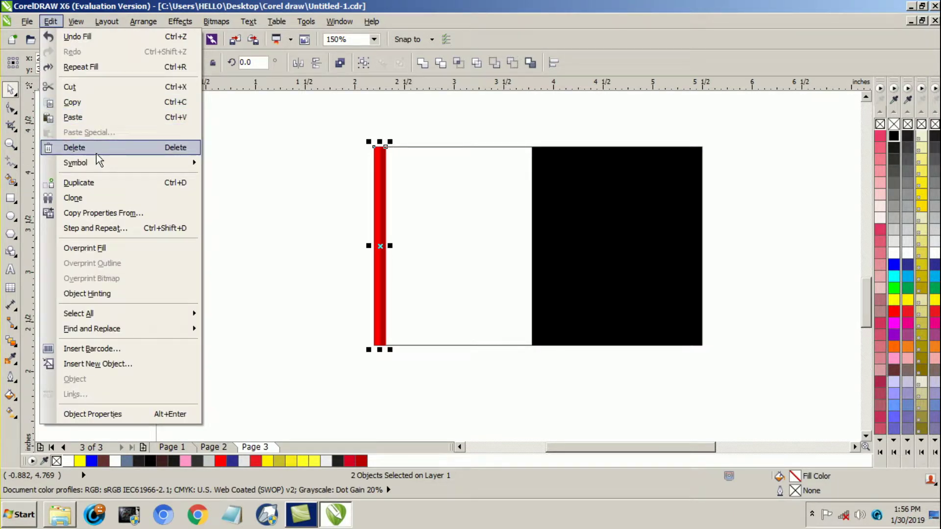
click(96, 118)
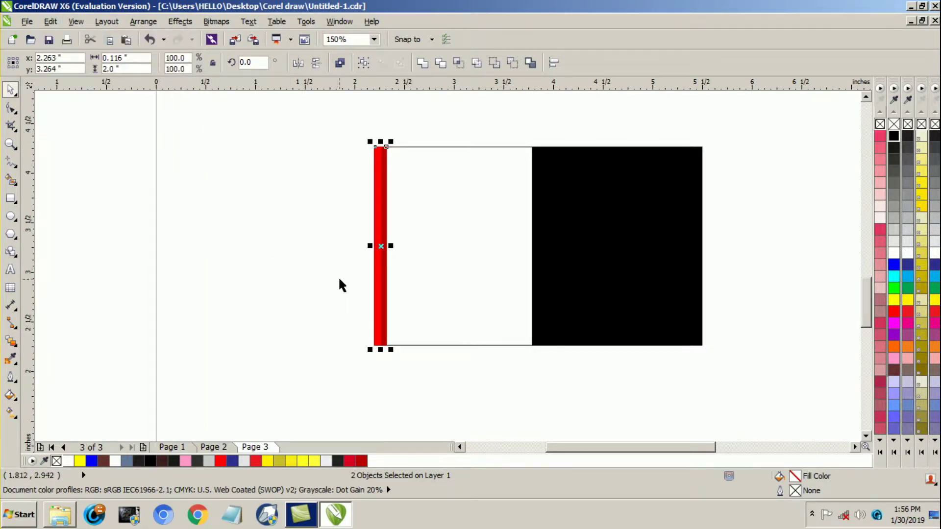
drag(384, 305, 409, 303)
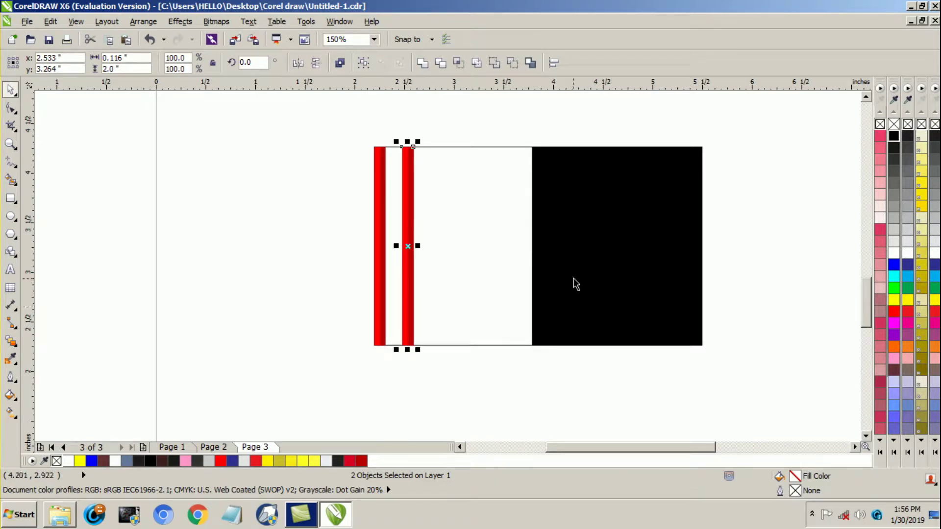
- Align the copied red strips with the right edge of the black panel
shift+click(591, 249)
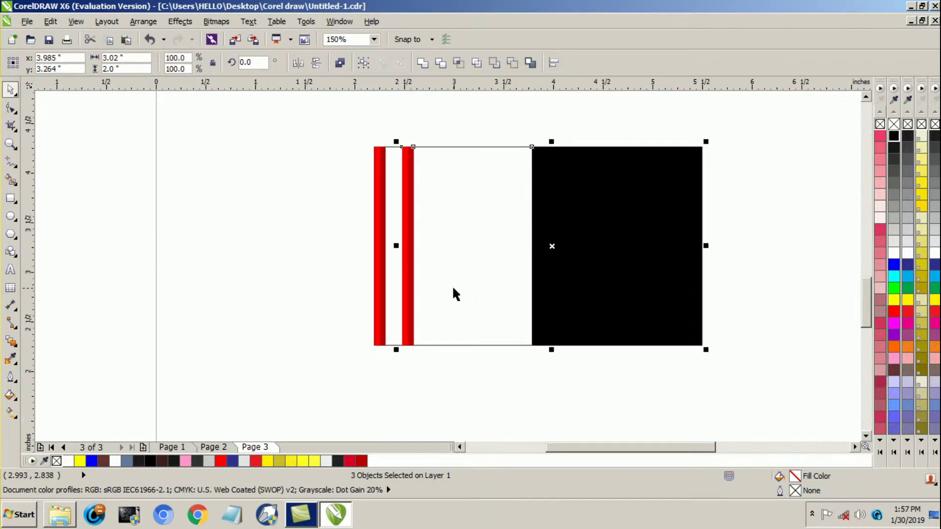
key(r)
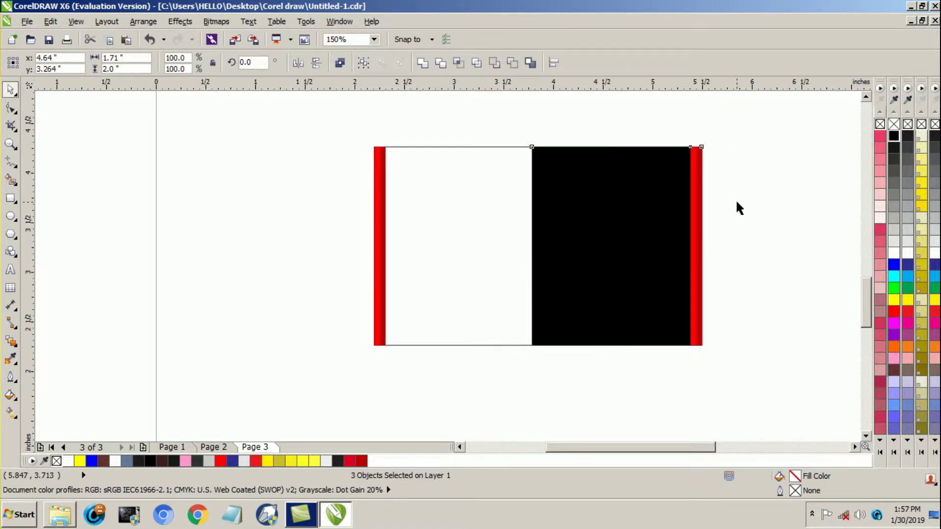
click(735, 200)
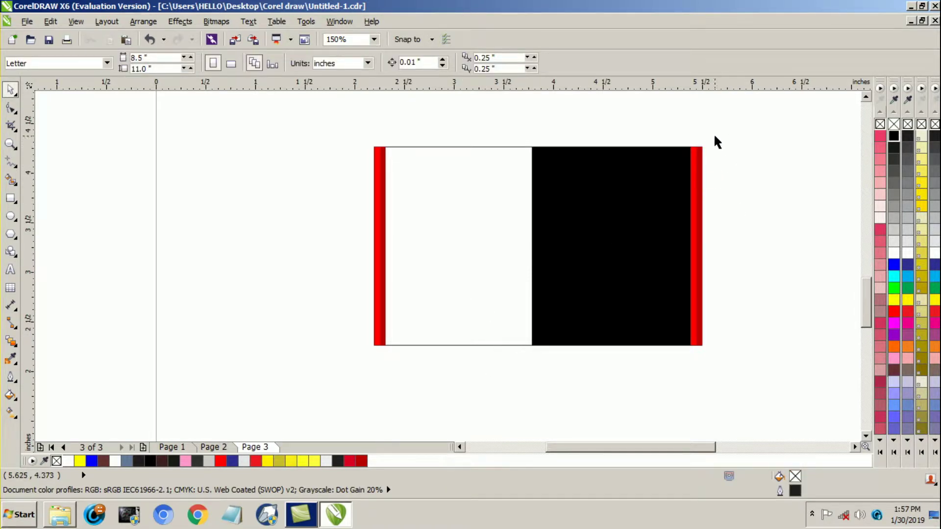
- Stretch the bright red strip on the black panel leftward past the dividing line to about 1.815 inches wide
click(694, 156)
drag(690, 246, 515, 294)
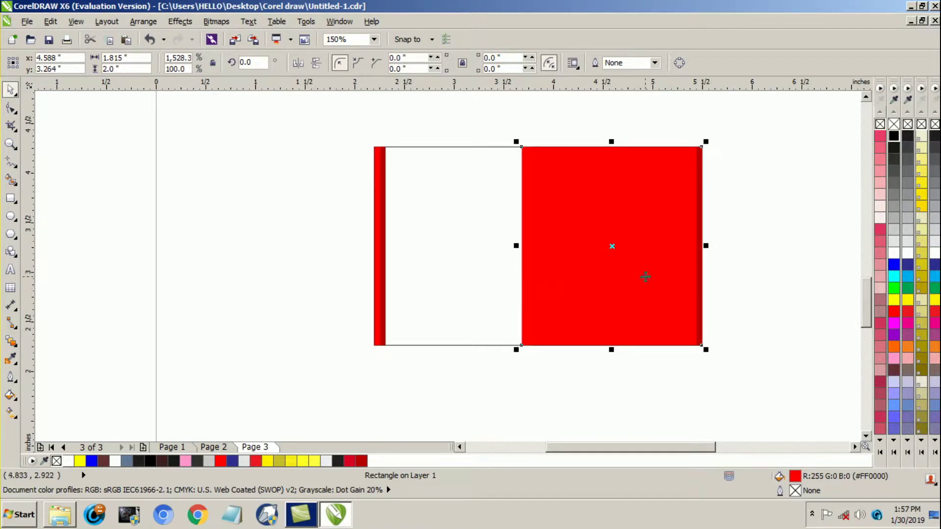
click(768, 224)
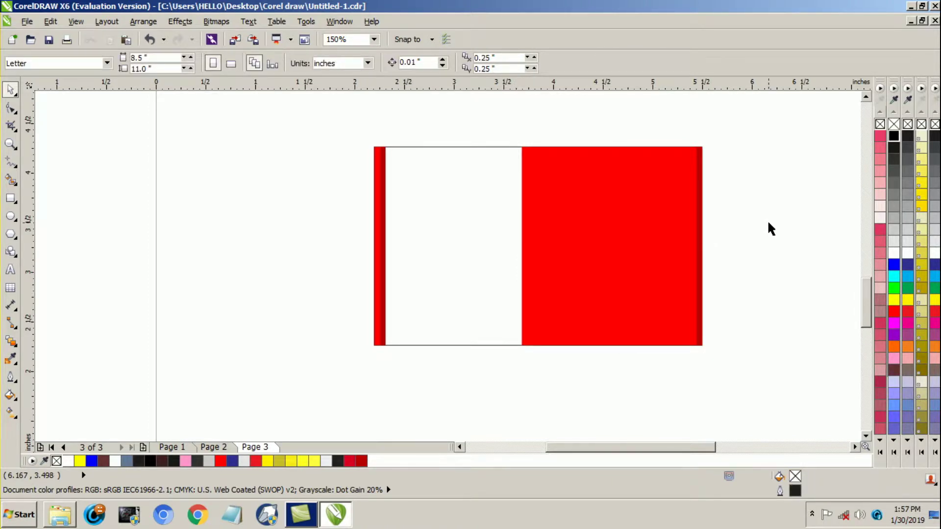
- Widen the dark red strip on the black panel to 0.097 inches and align it with the bright red shape's right edge
click(701, 239)
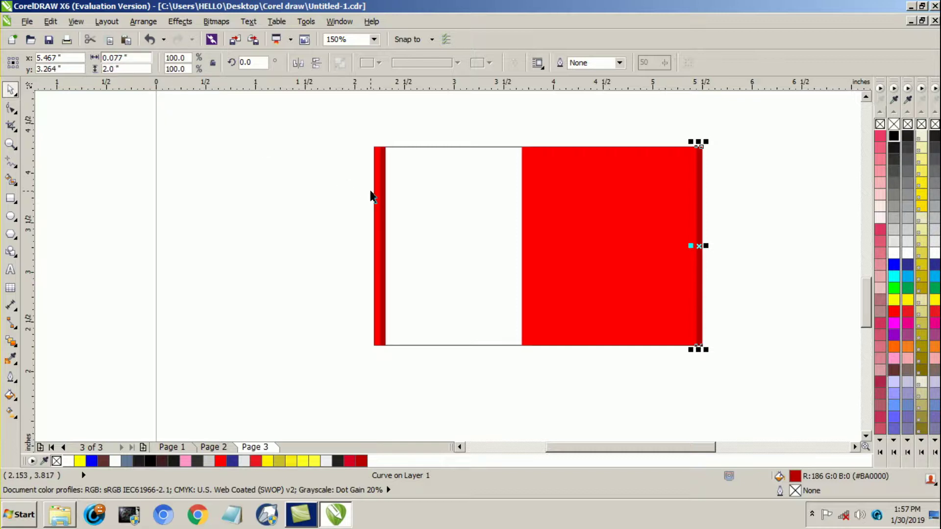
key(Return)
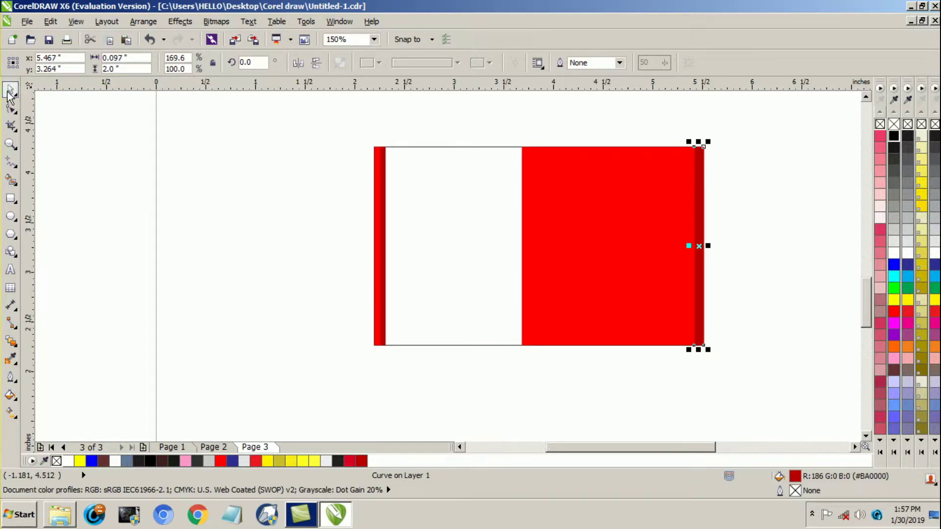
shift+click(613, 281)
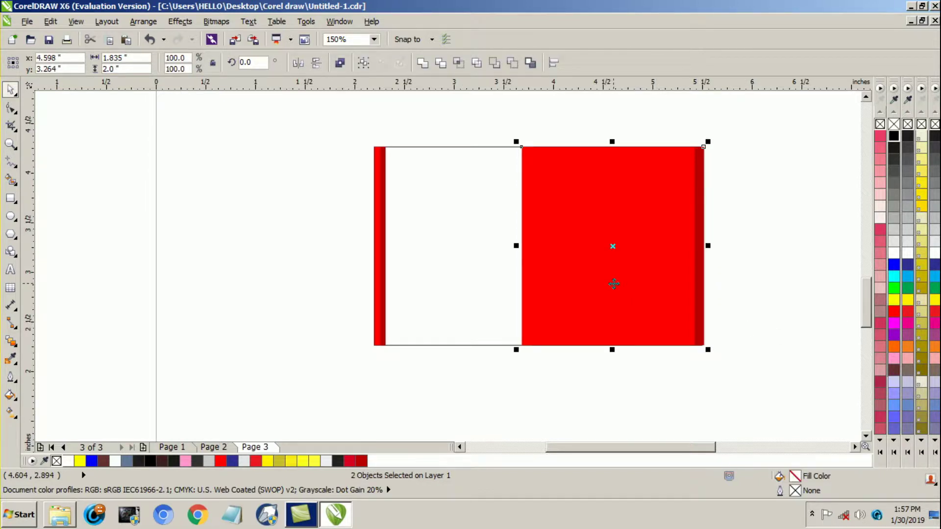
key(r)
click(749, 229)
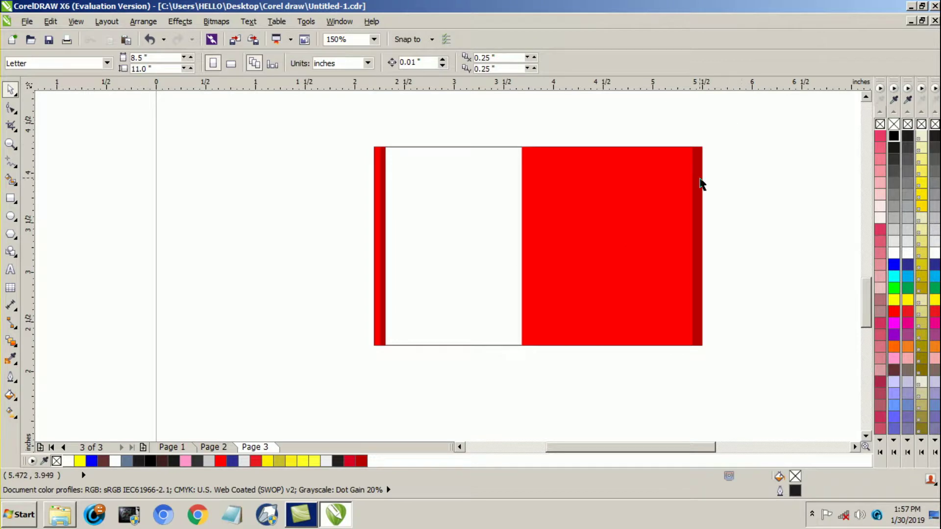
- Shrink the bright and dark red shapes over the black panel together into a horizontal ribbon 0.265 inches high
click(700, 195)
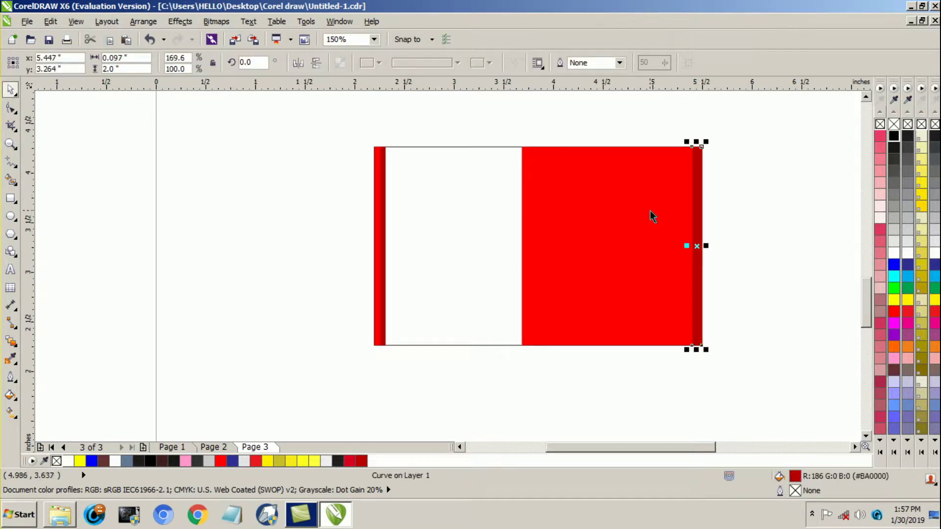
shift+click(625, 222)
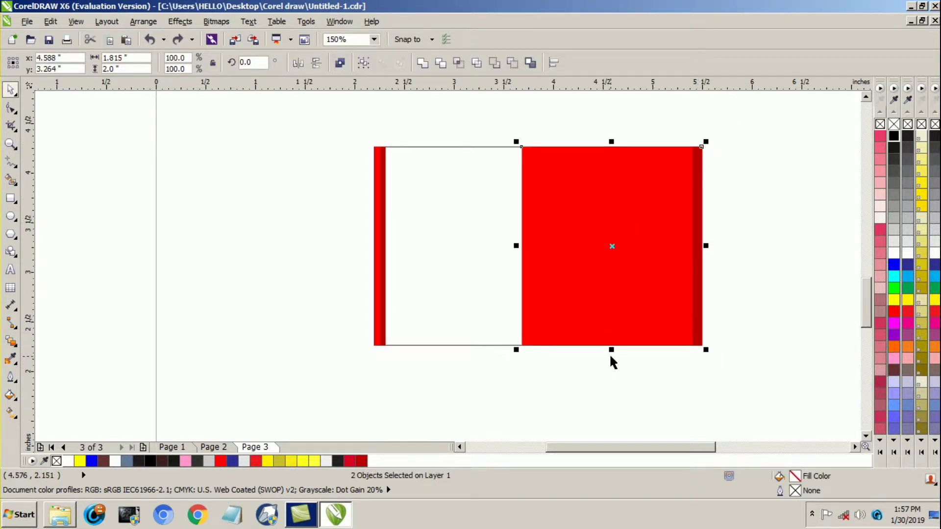
drag(611, 350, 620, 265)
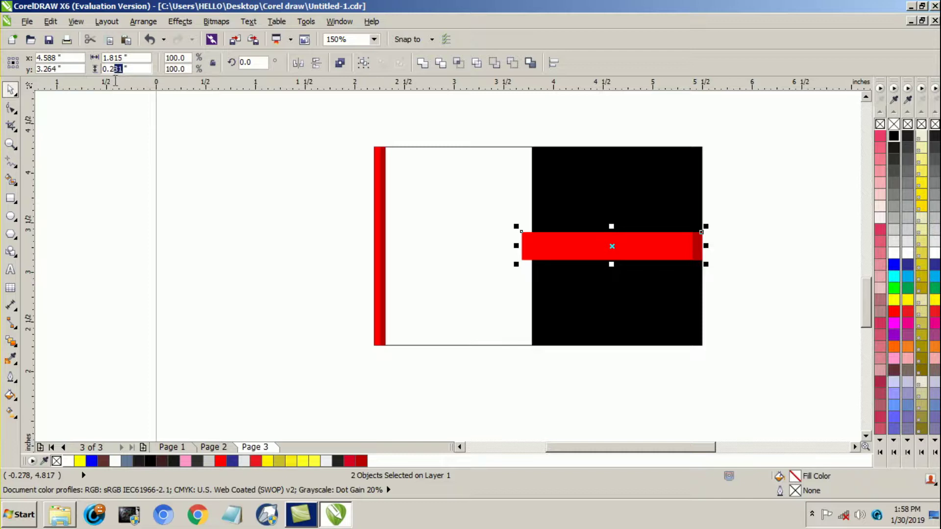
text(65)
key(Return)
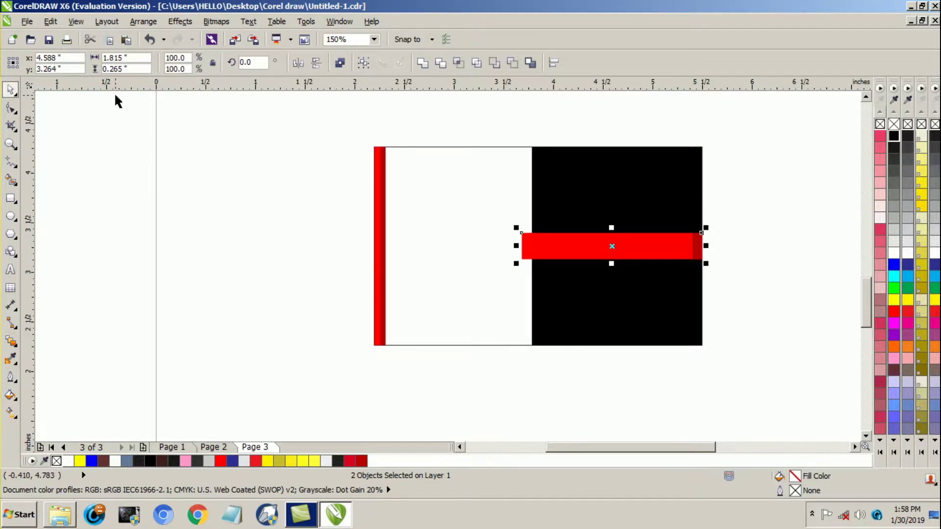
click(764, 220)
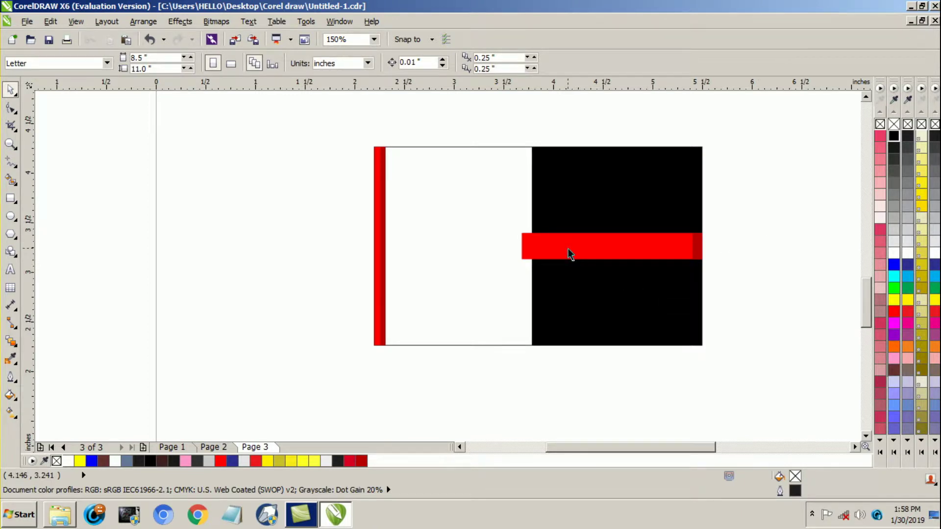
- Draw a diagonal line about 0.12 inches long from the ribbon's upper-left corner up to the black panel's left edge
scroll(568, 250, up, 2)
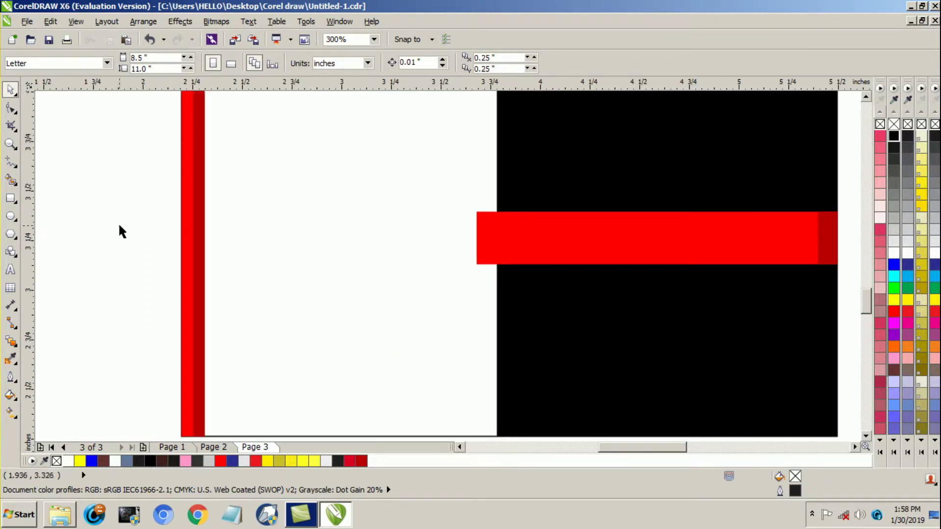
click(12, 163)
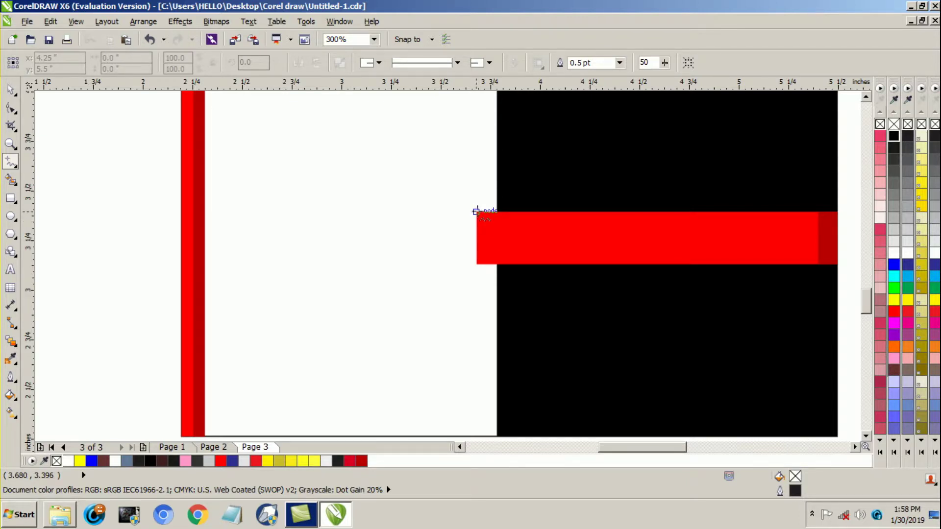
click(478, 210)
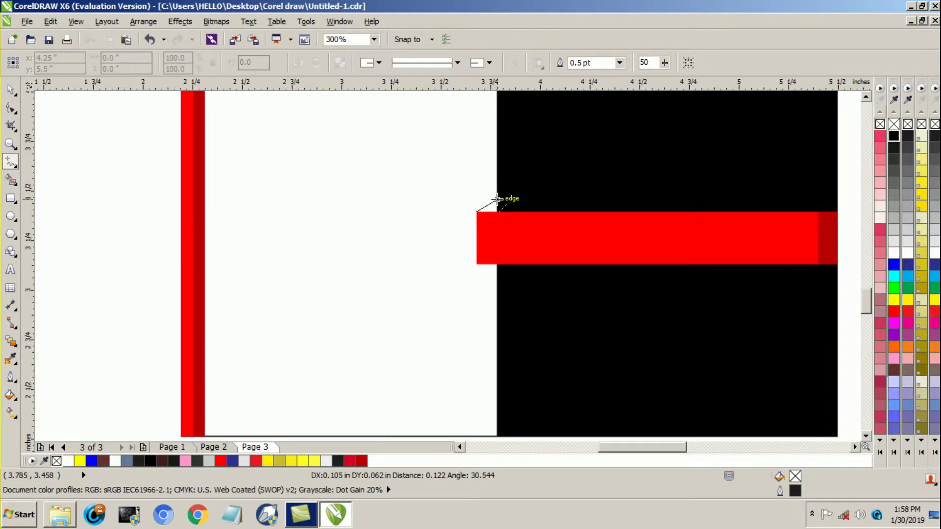
click(497, 198)
click(10, 90)
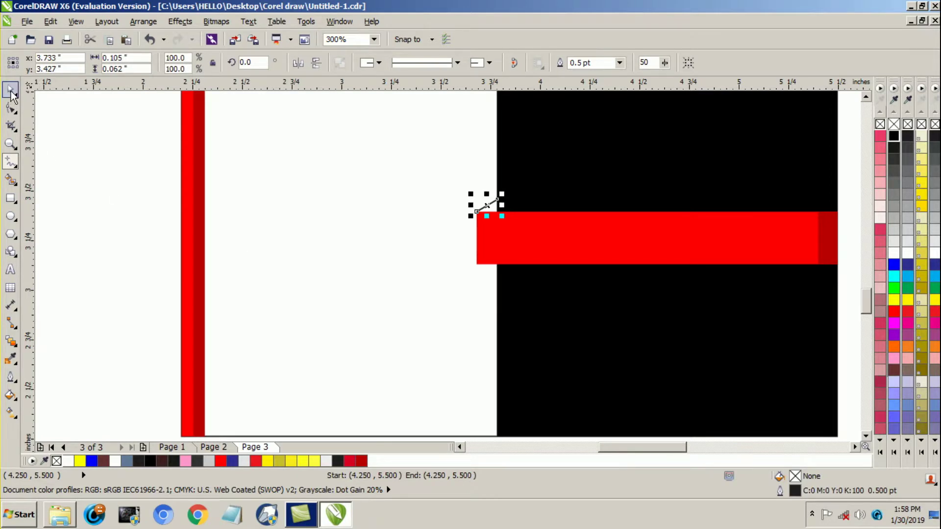
- Smart-fill the small triangle under the diagonal line, remove its outline and color it a darker shade of red
click(10, 179)
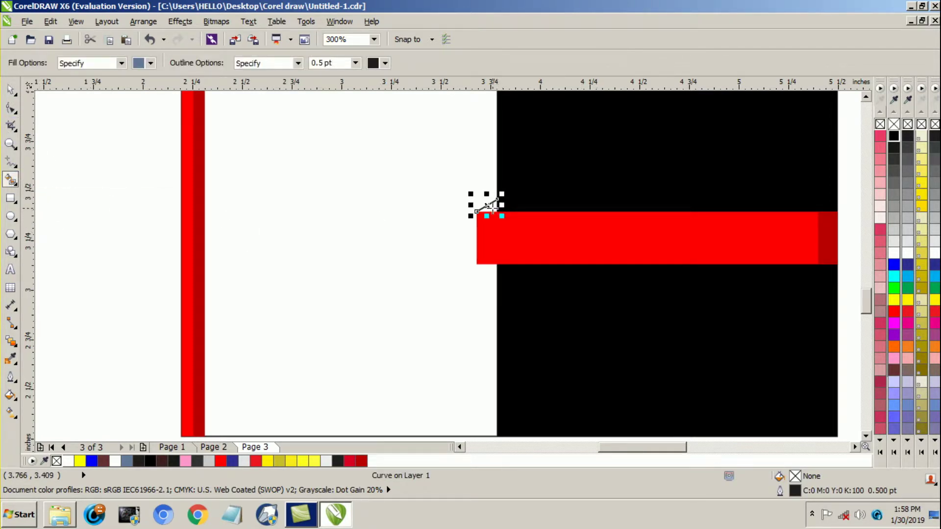
click(491, 208)
click(10, 92)
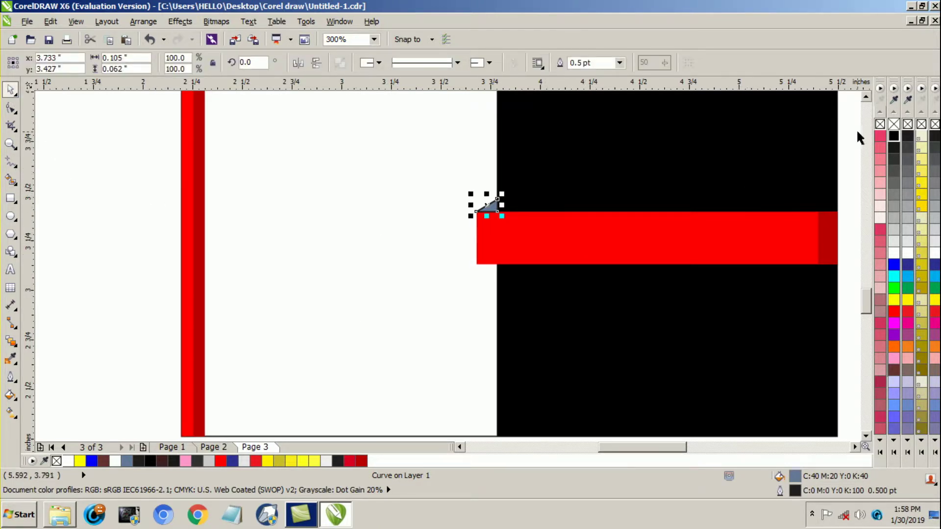
right_click(894, 125)
click(892, 315)
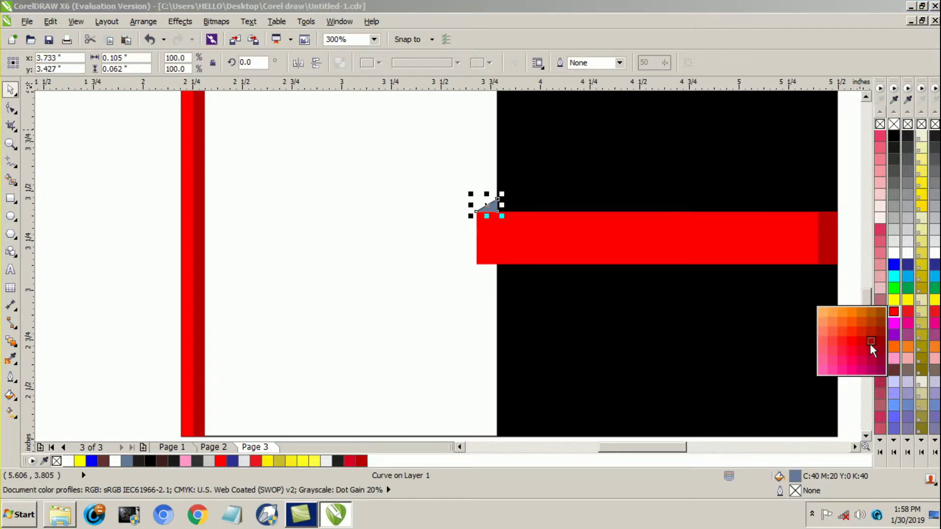
click(871, 343)
click(152, 236)
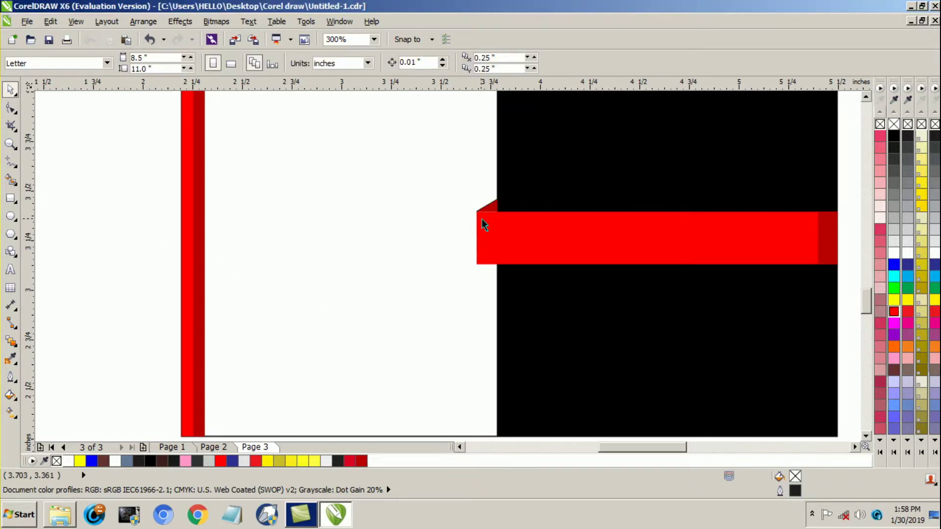
- Pull the leftover diagonal line away from the ribbon's folded corner and delete it
scroll(487, 208, up, 2)
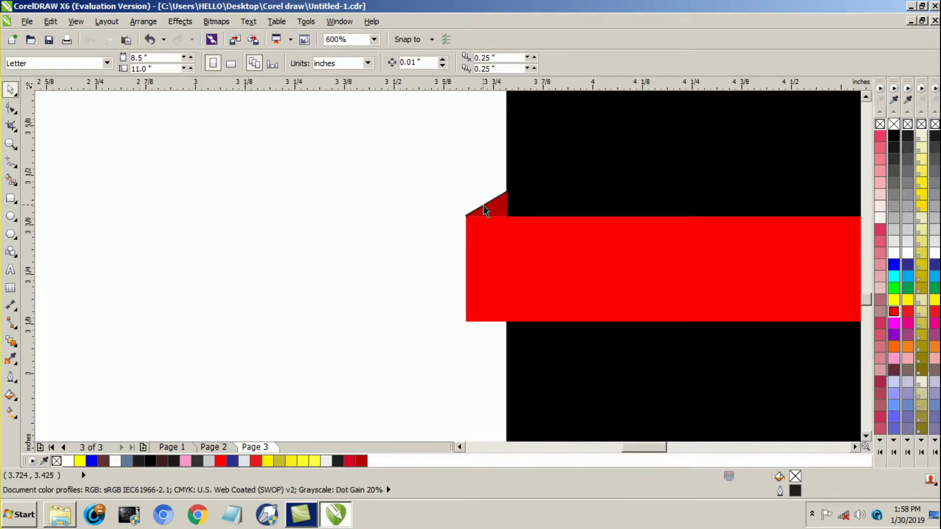
click(483, 208)
key(Tab)
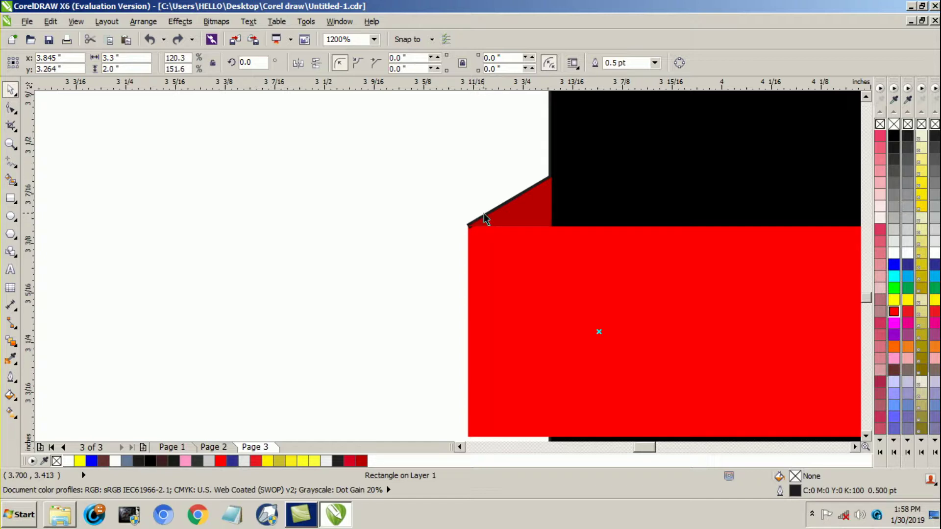
drag(484, 213, 435, 212)
scroll(439, 218, down, 1)
scroll(442, 217, down, 1)
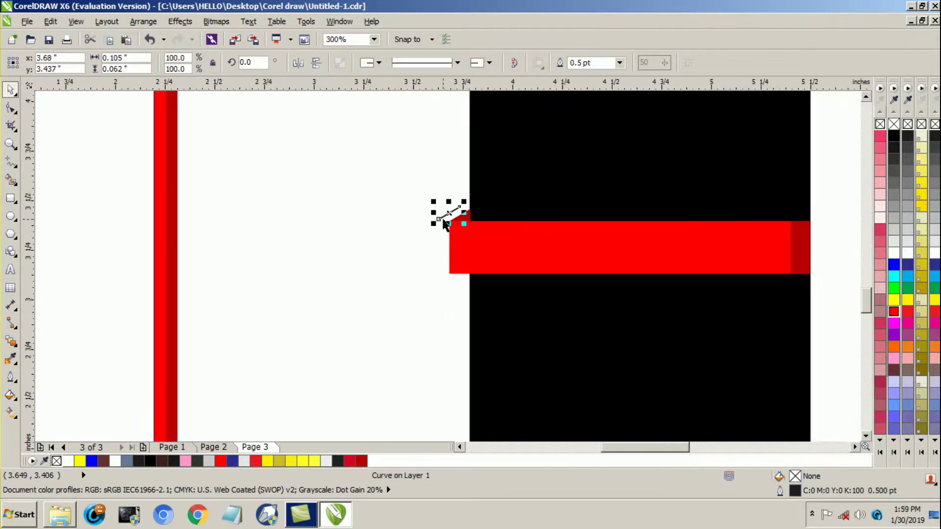
key(Delete)
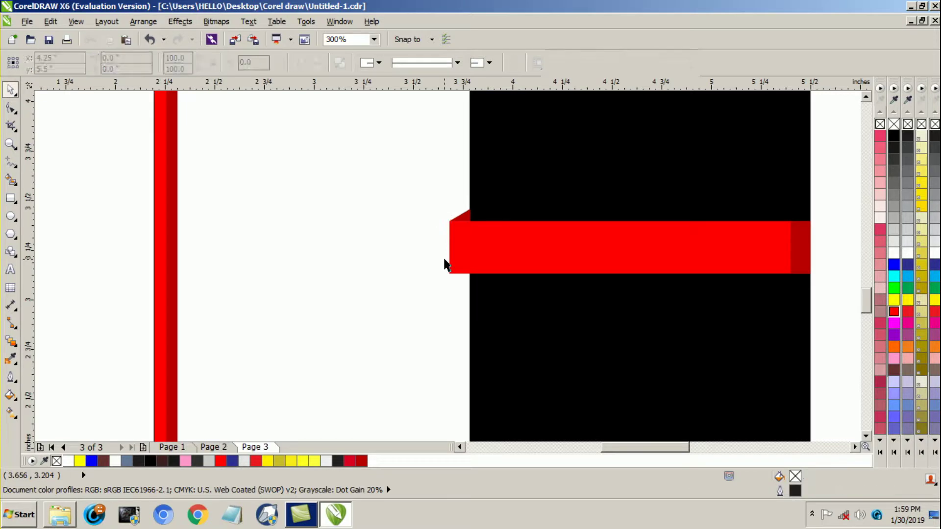
- Duplicate the ribbon with its fold about 0.34 inches straight down and repeat the duplication once for a third ribbon
scroll(445, 265, down, 1)
drag(679, 233, 426, 277)
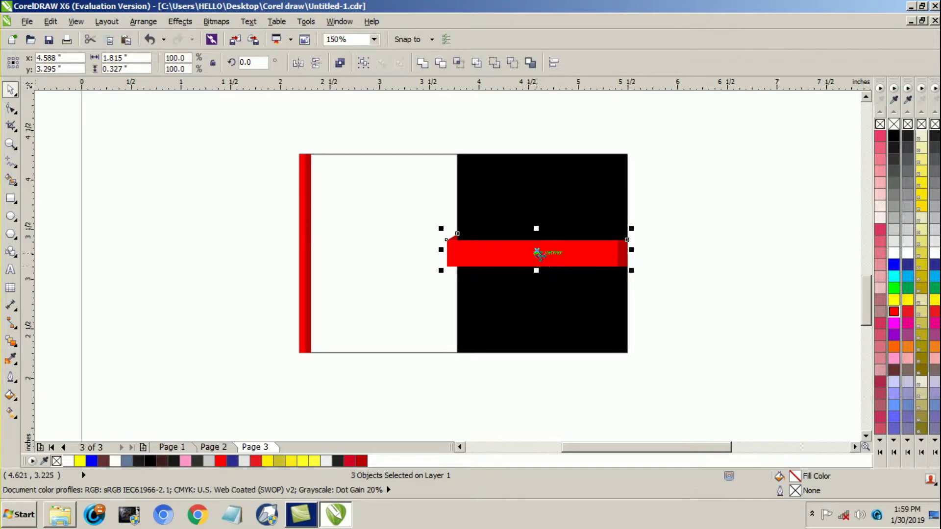
drag(538, 252, 538, 288)
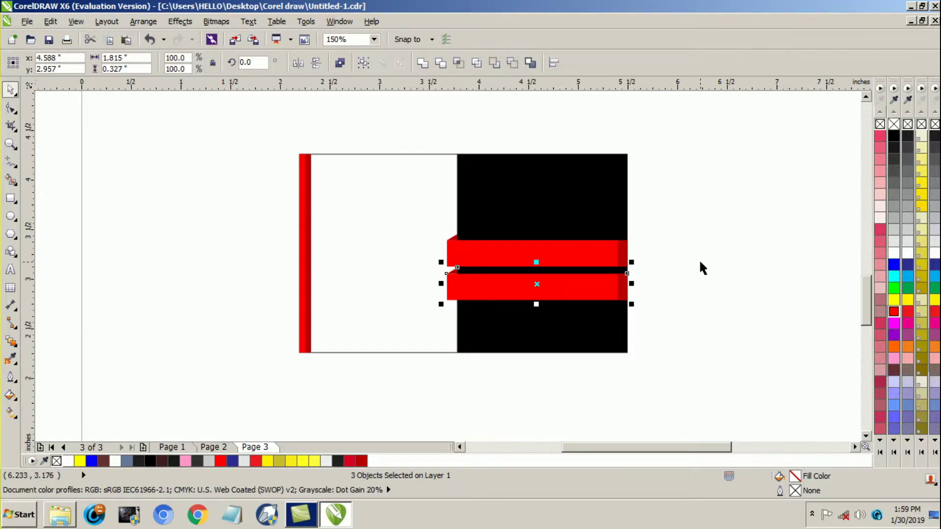
key(ctrl+r)
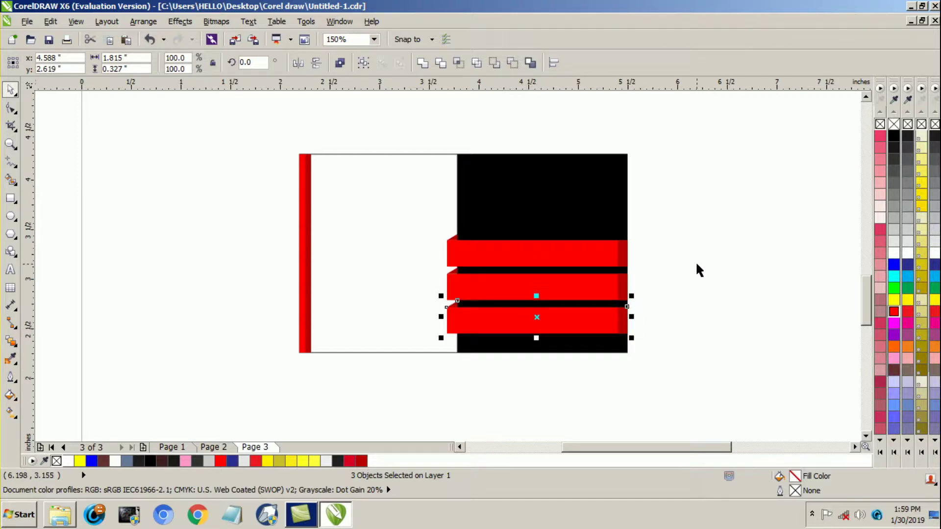
click(695, 262)
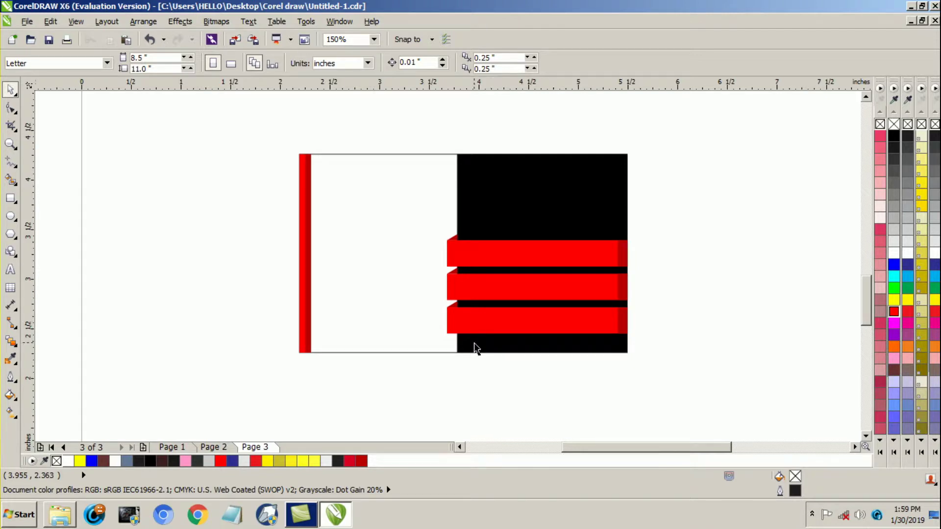
- Bring the grouped blue business card from Page 2 onto Page 3 and place it above the new card layout
click(212, 448)
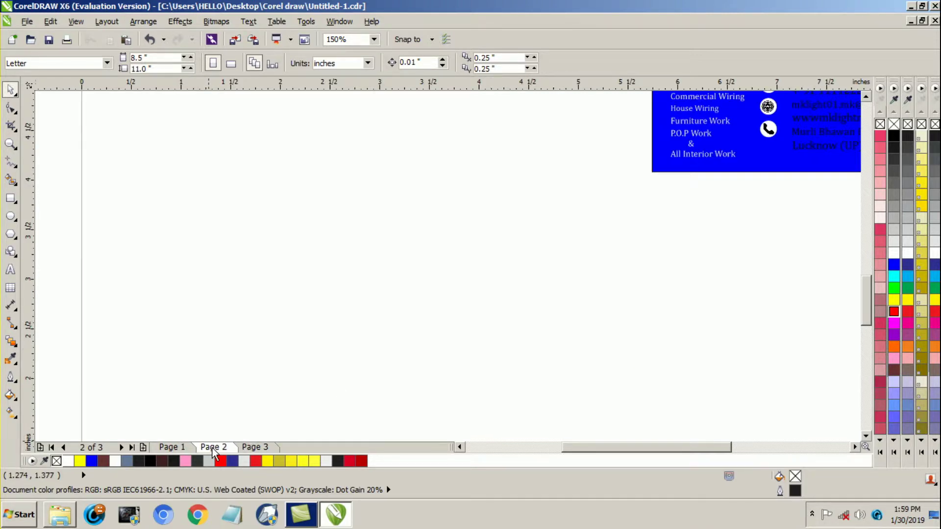
click(855, 447)
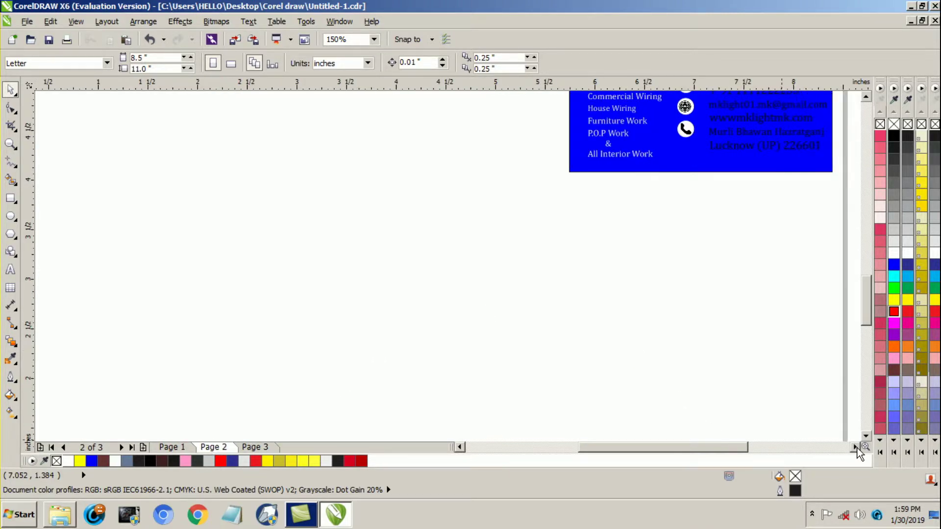
click(855, 447)
click(866, 436)
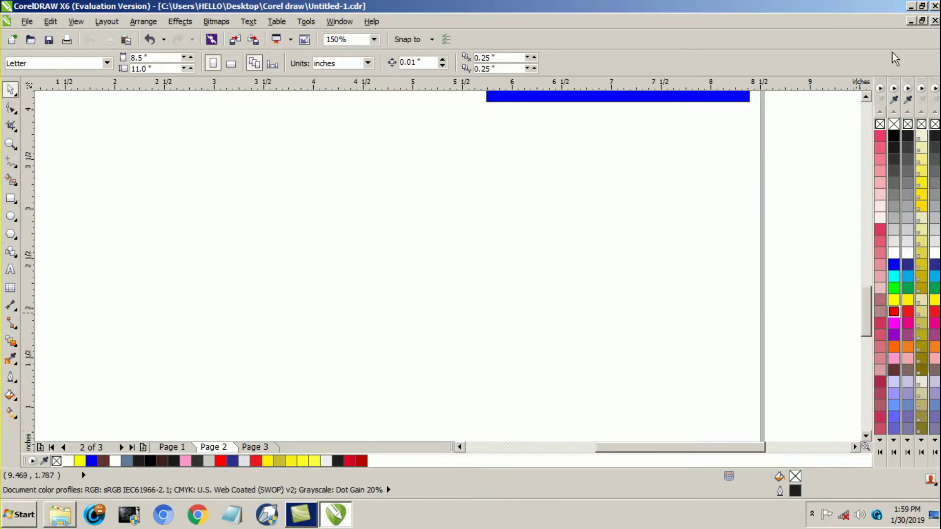
click(867, 97)
click(866, 97)
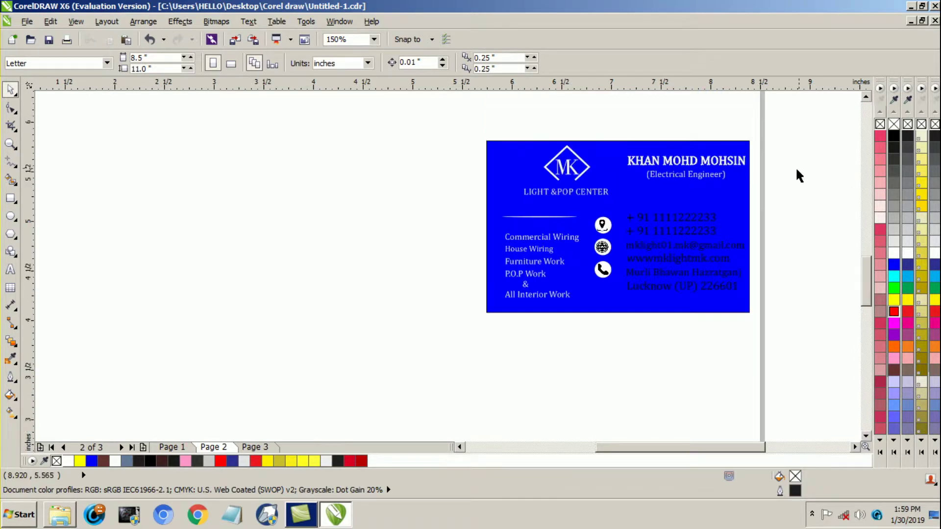
click(725, 189)
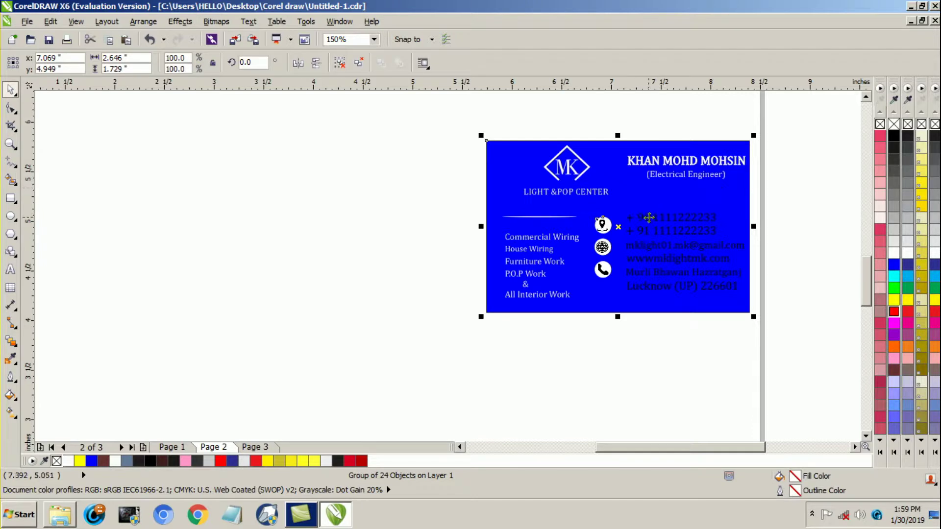
drag(628, 219, 354, 185)
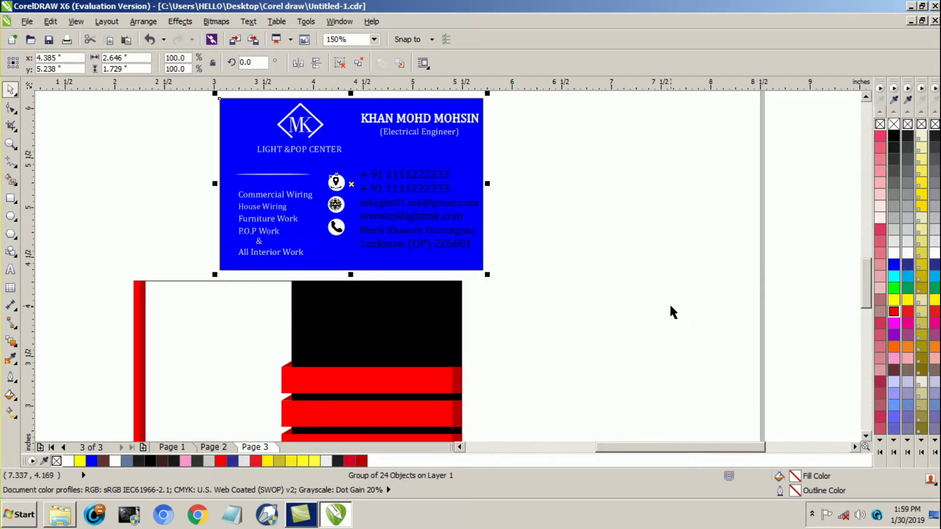
click(866, 435)
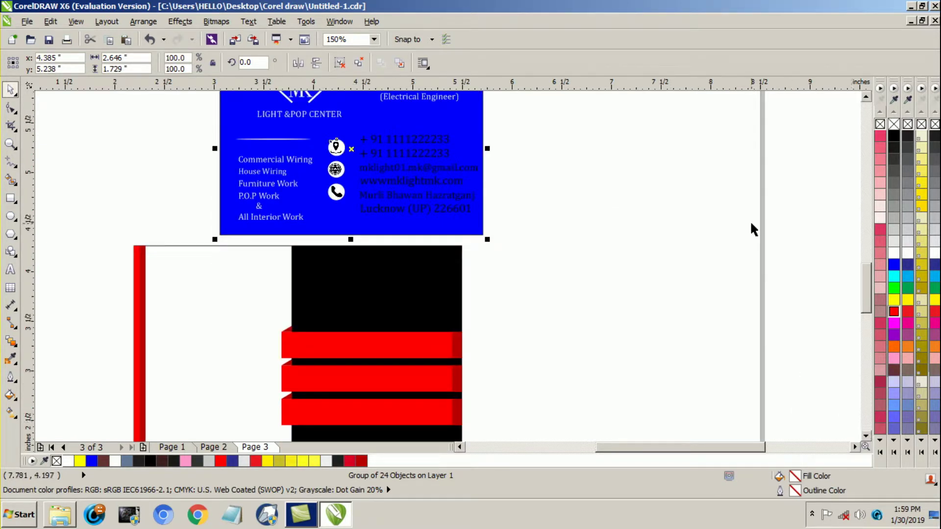
click(866, 97)
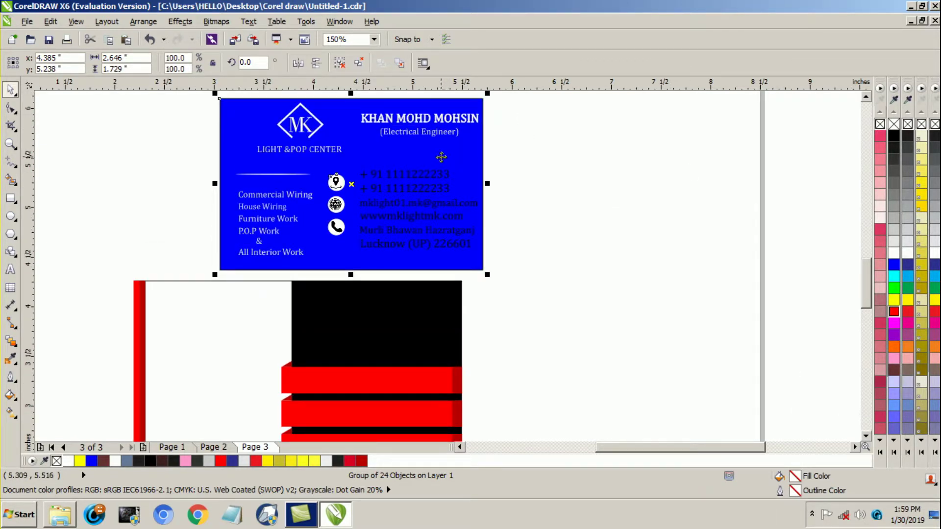
- Ungroup all the objects of the blue business card and clear the selection
click(143, 22)
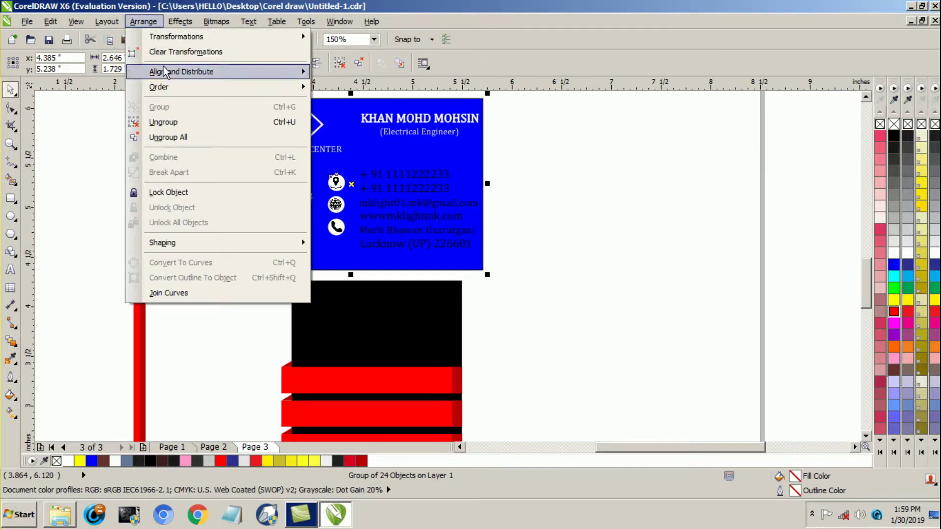
click(169, 137)
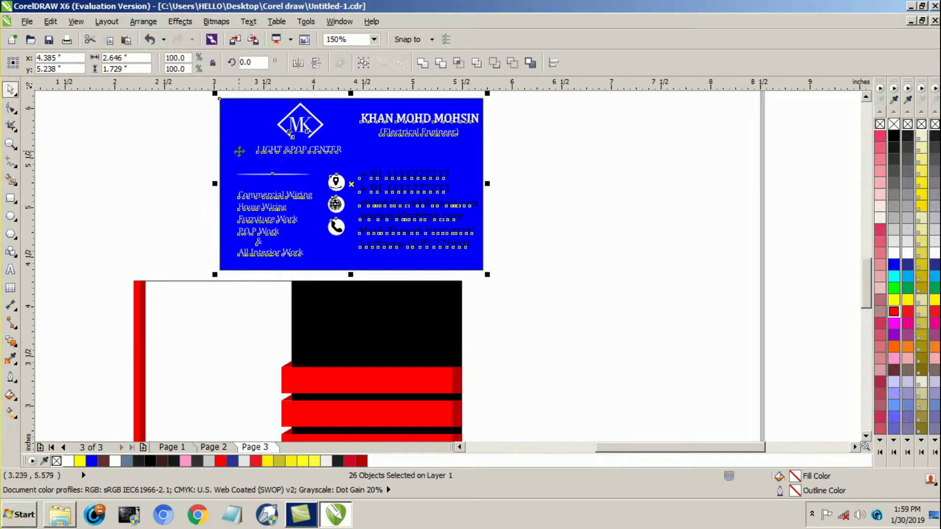
click(552, 175)
- Move the white person's name and job title from the blue card onto the black panel and center them horizontally on it
drag(486, 127, 360, 151)
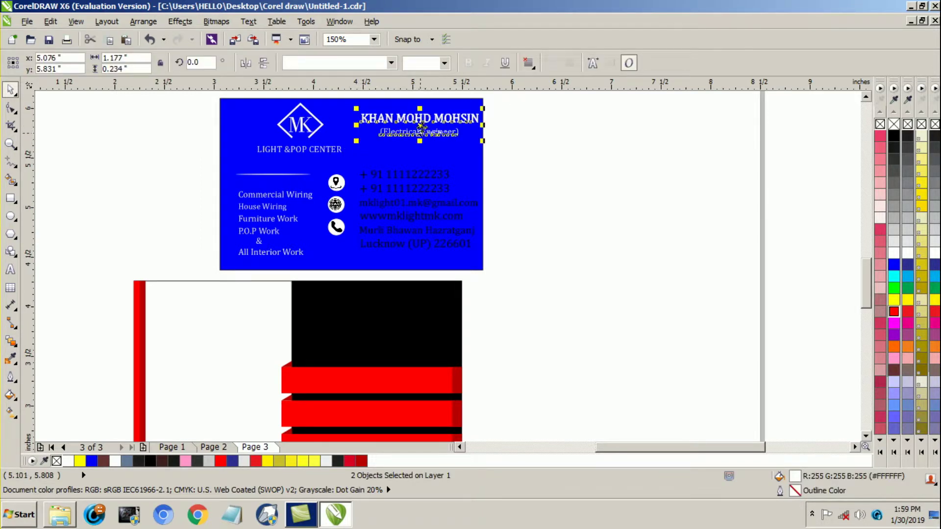
drag(419, 134, 380, 335)
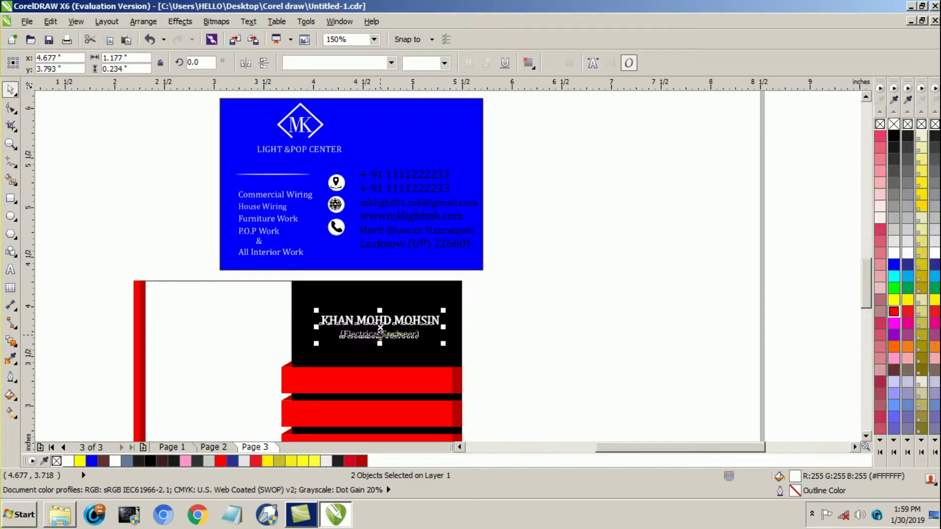
shift+click(445, 294)
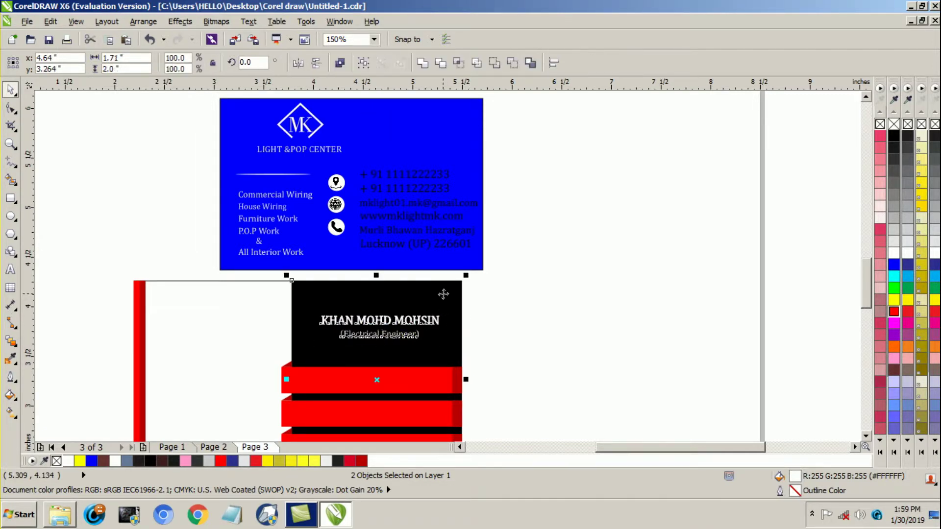
key(c)
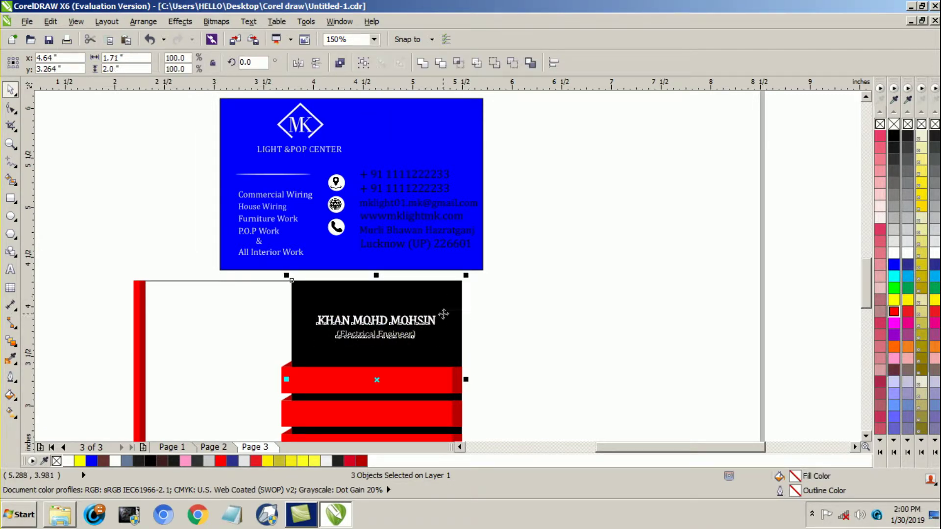
click(513, 336)
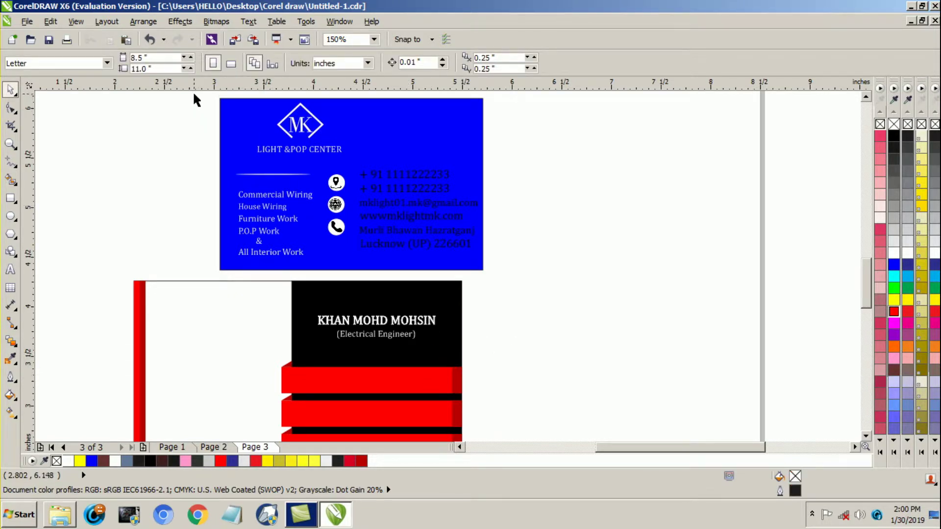
- Move the MK logo and "LIGHT &POP CENTER" onto the new card's white area and give them a red fill and outline
scroll(197, 98, up, 1)
drag(195, 101, 362, 169)
drag(300, 141, 189, 333)
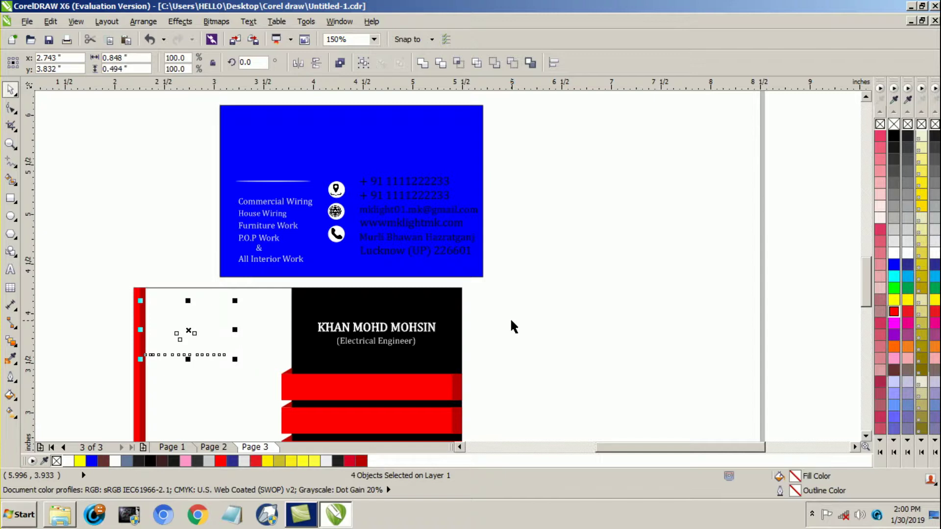
click(897, 311)
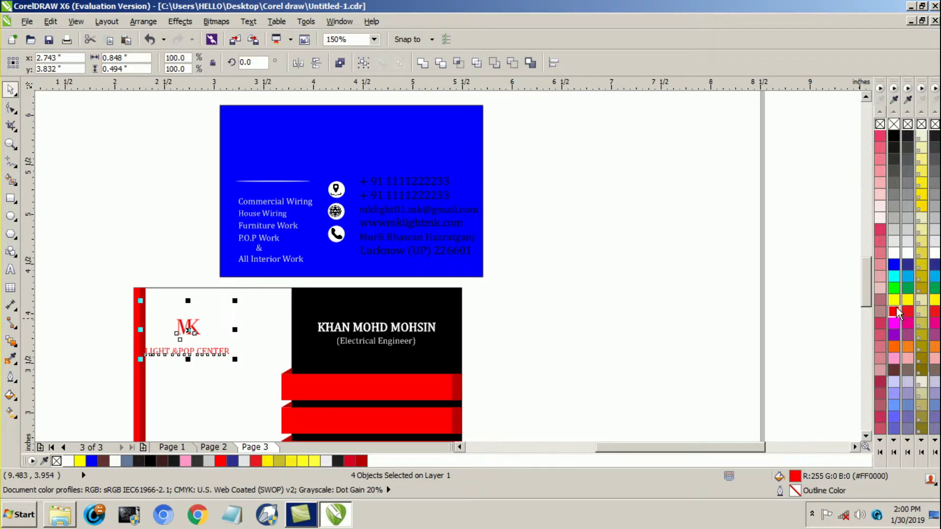
right_click(894, 311)
click(691, 321)
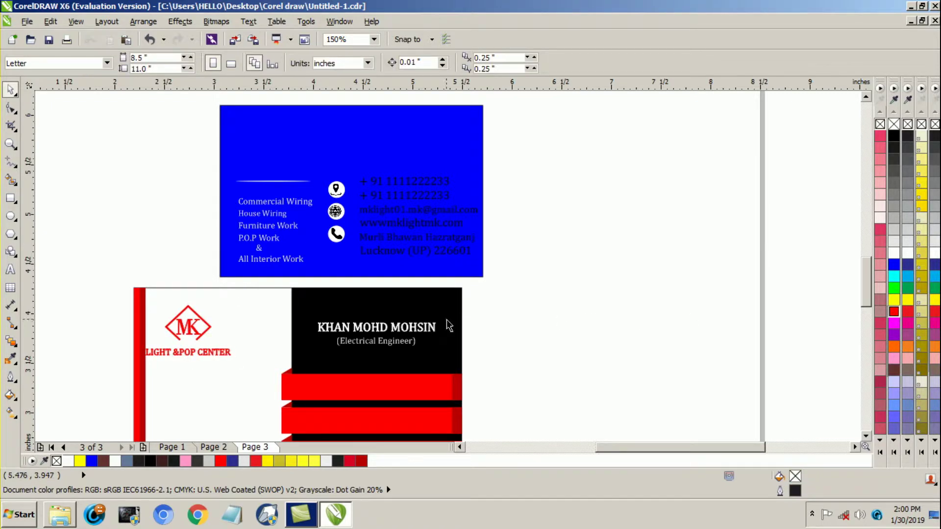
- Remove the outline from the MK letters inside the logo and from the "LIGHT &POP CENTER" text
click(186, 339)
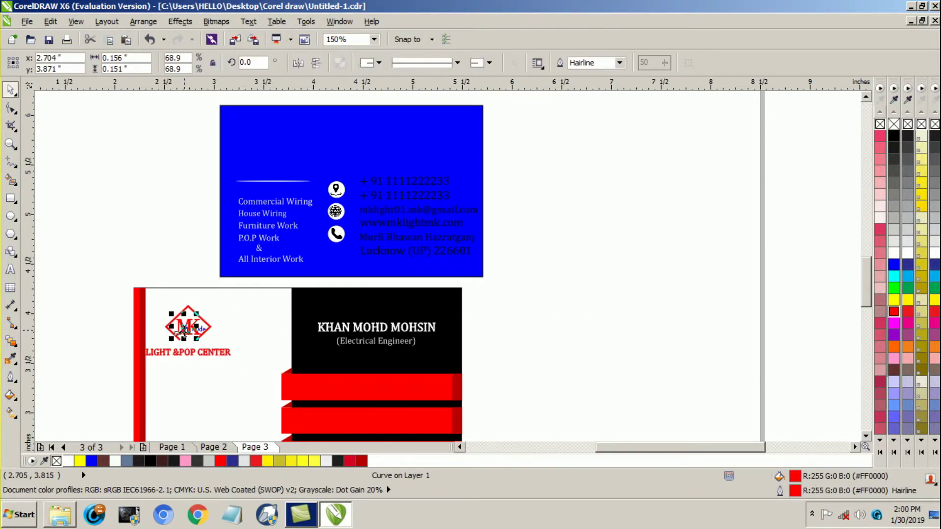
right_click(894, 125)
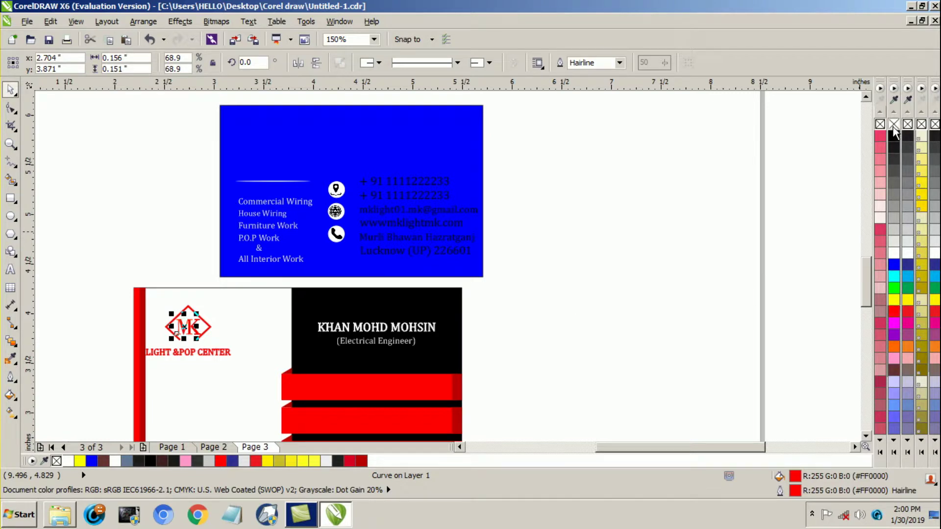
click(492, 336)
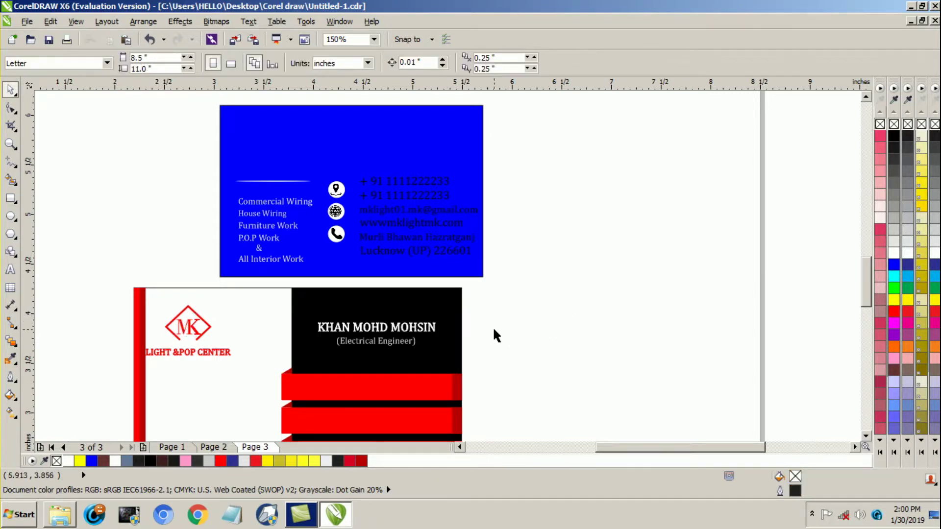
click(221, 351)
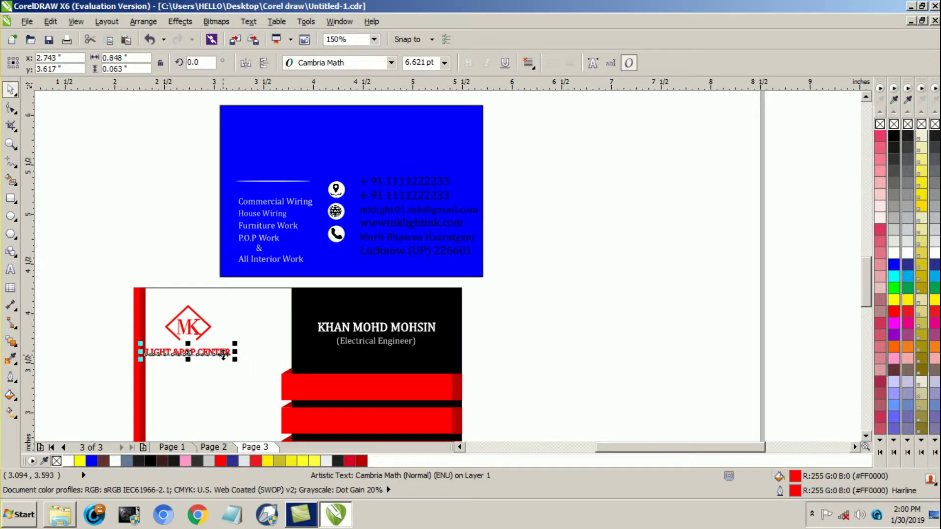
right_click(882, 127)
click(116, 323)
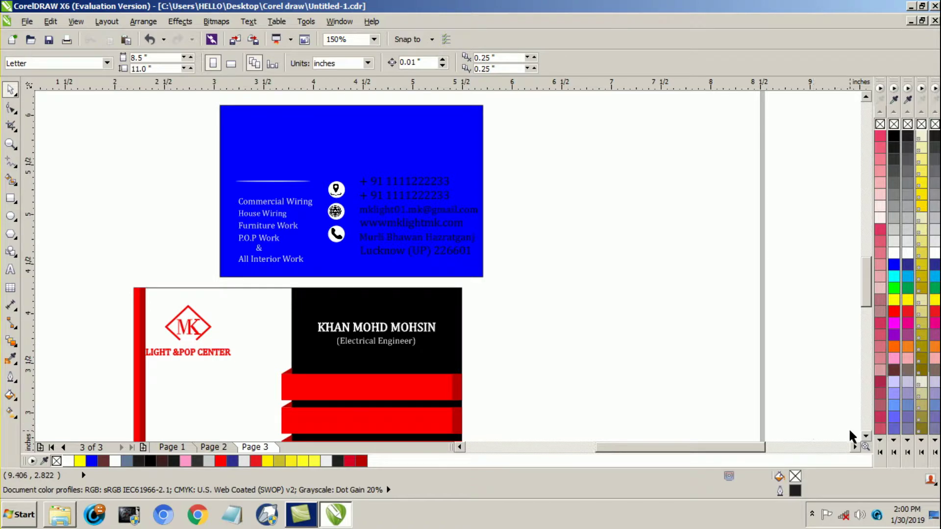
- Nudge the MK logo and company name together about 0.18 inches right, clear of the red side strip
click(866, 436)
click(866, 435)
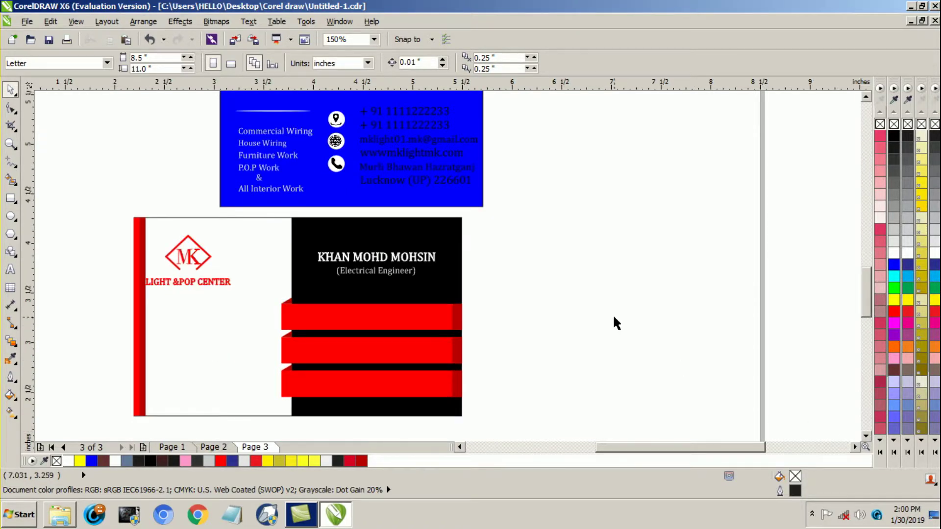
drag(95, 210, 248, 299)
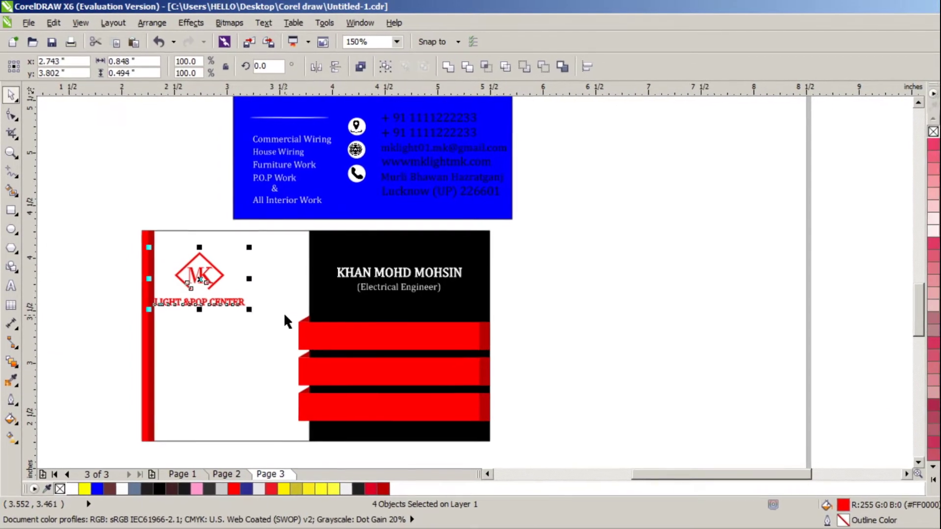
key(Right)
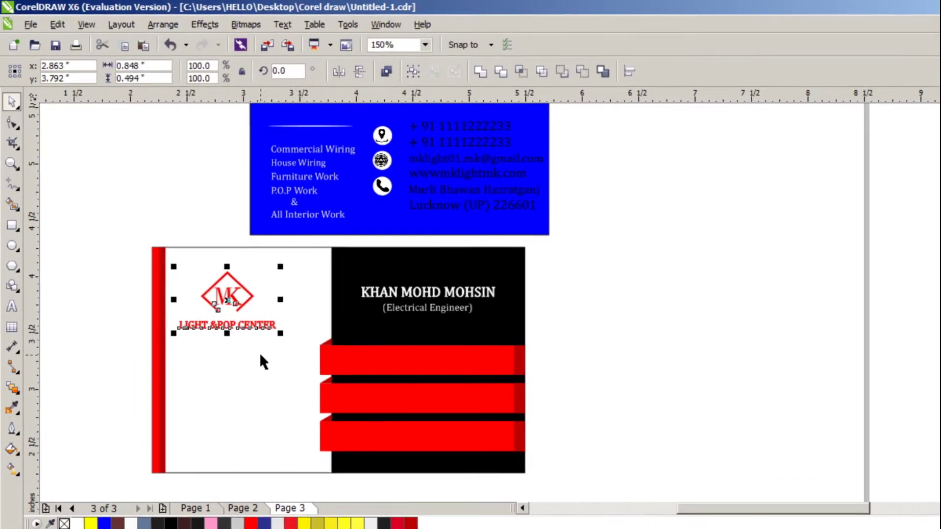
key(Right)
key(Right)
key(Right)
key(Right)
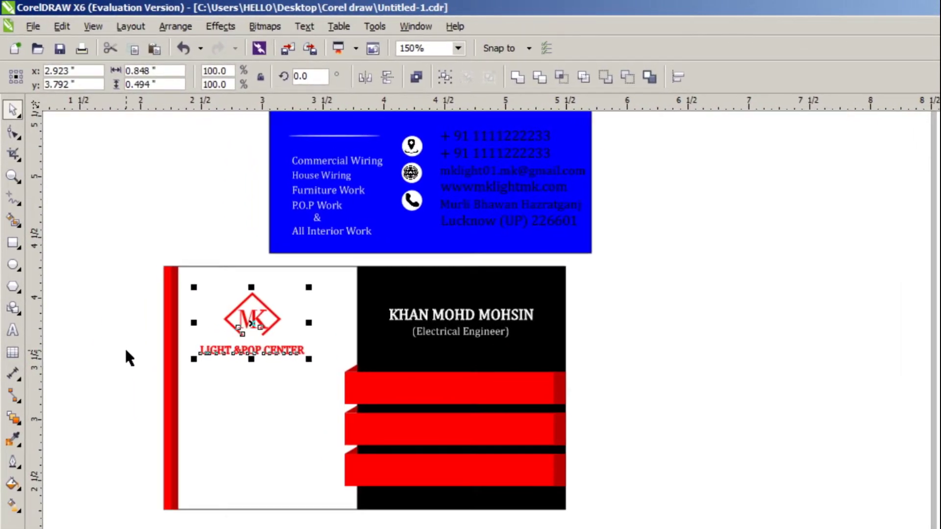
key(Right)
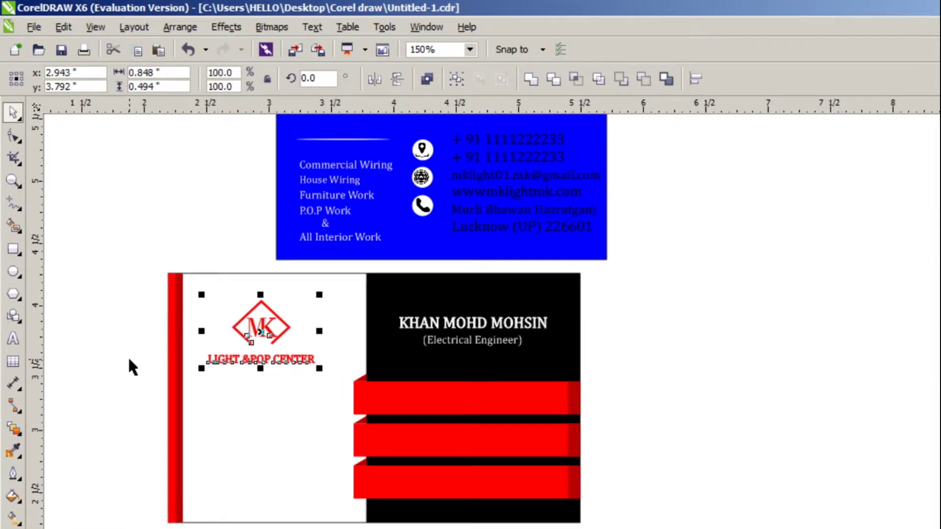
key(Left)
key(Left)
key(Left)
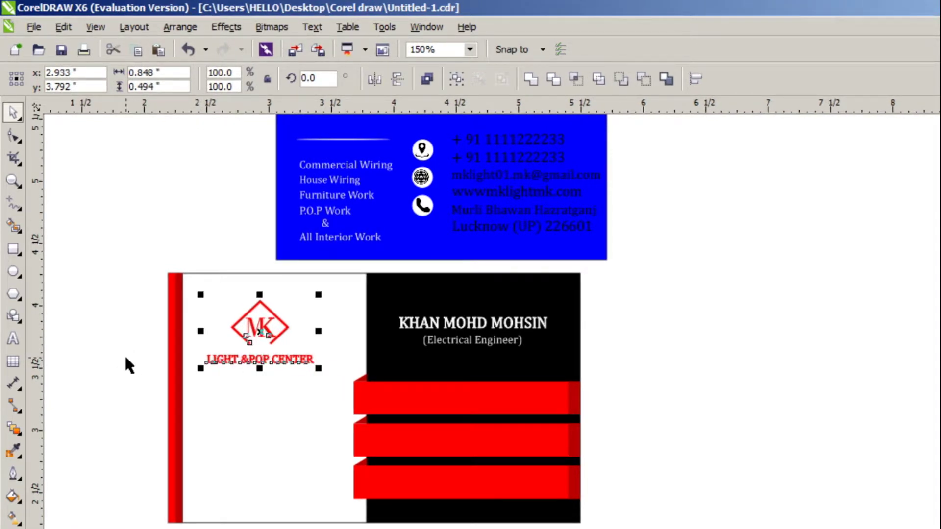
key(Escape)
- Set the font size of the "LIGHT &POP CENTER" text to 8 pt
click(278, 361)
double_click(535, 79)
text(8)
key(Return)
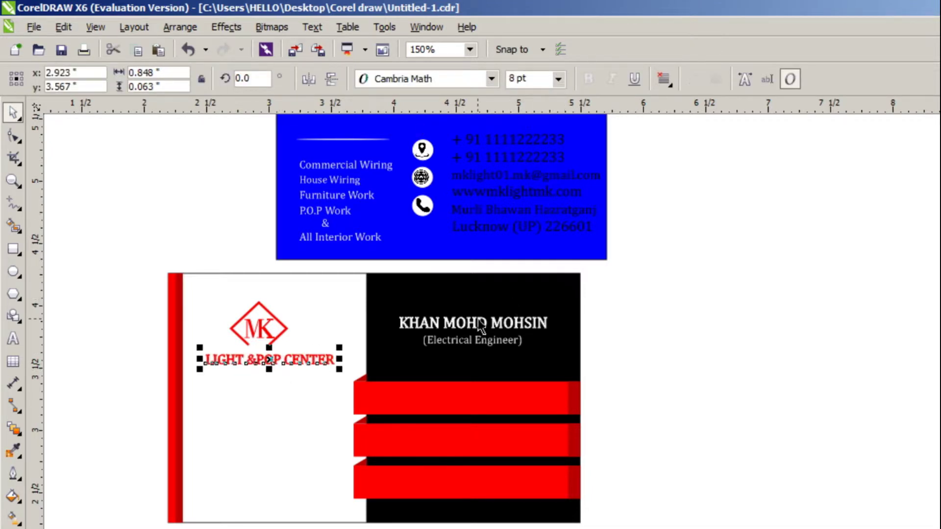
click(111, 339)
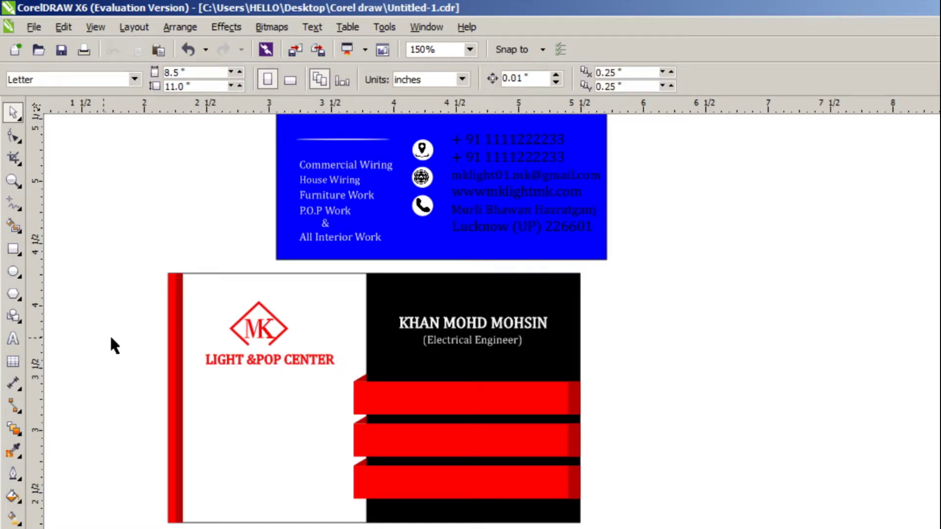
- Enlarge the MK logo slightly and move the company name about 0.13 inches down beneath it
drag(202, 352, 349, 348)
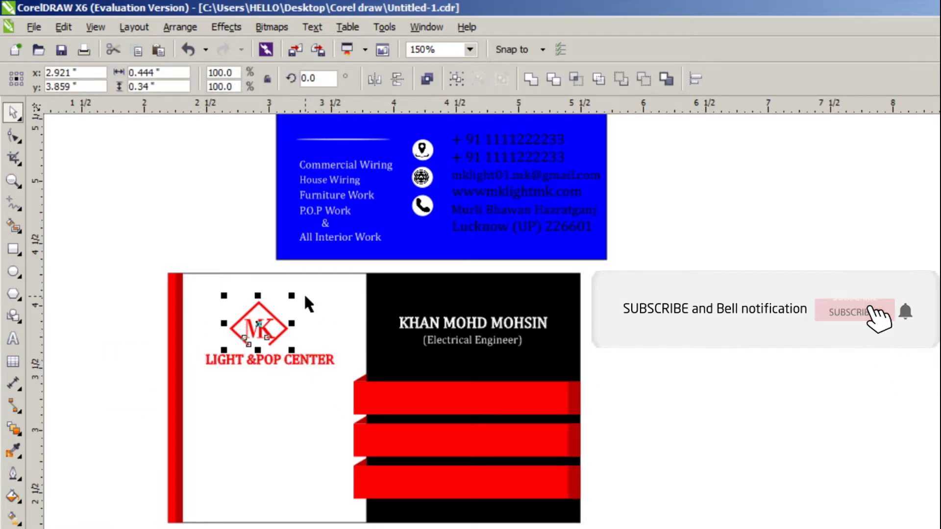
drag(294, 298, 300, 290)
click(94, 366)
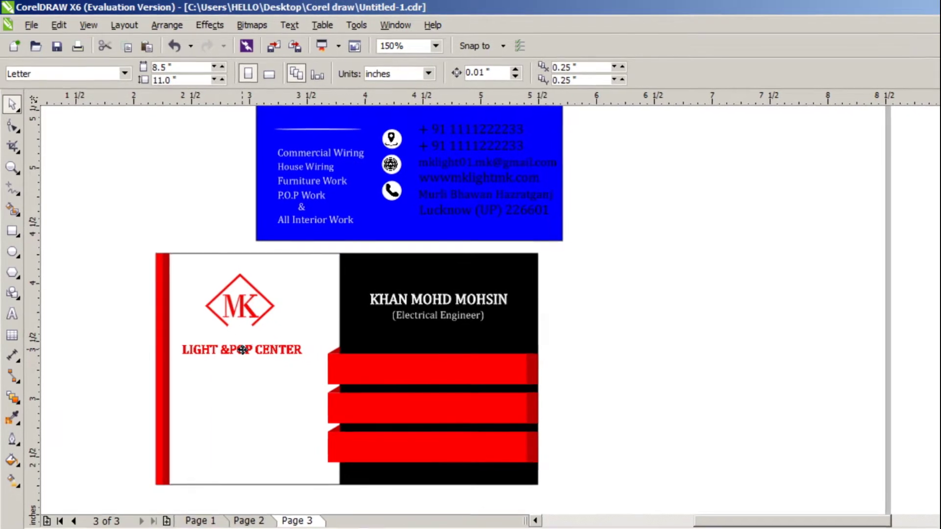
click(236, 337)
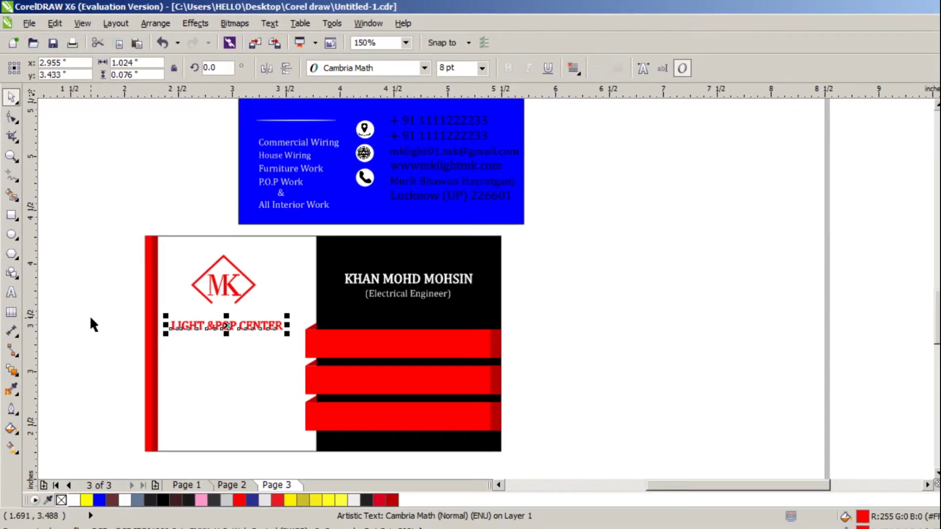
click(88, 307)
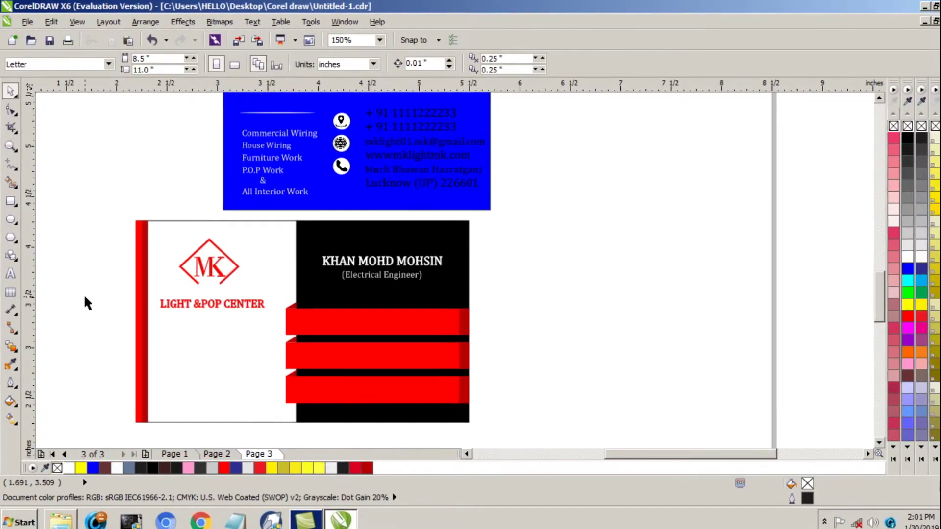
- Move the thin divider from the blue card below the company name, fill it red and stretch it across the white area
drag(271, 112, 184, 319)
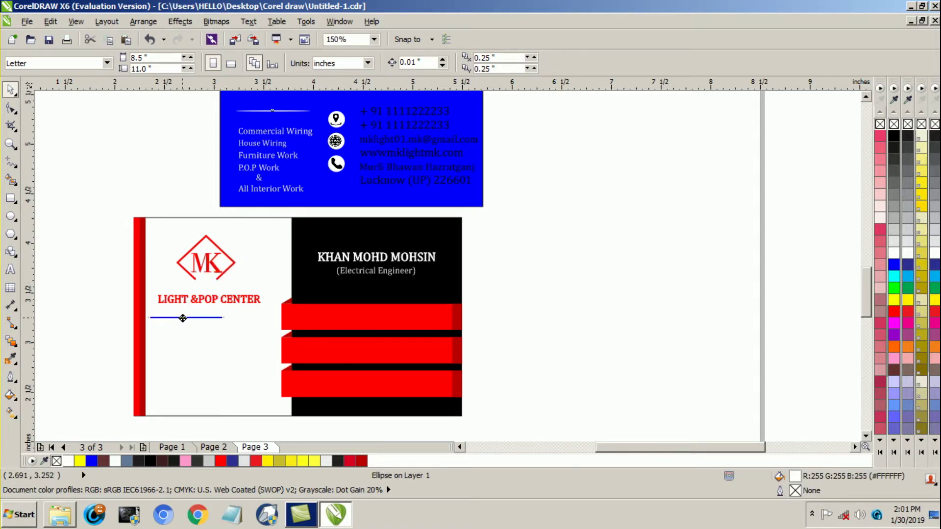
drag(183, 318, 182, 330)
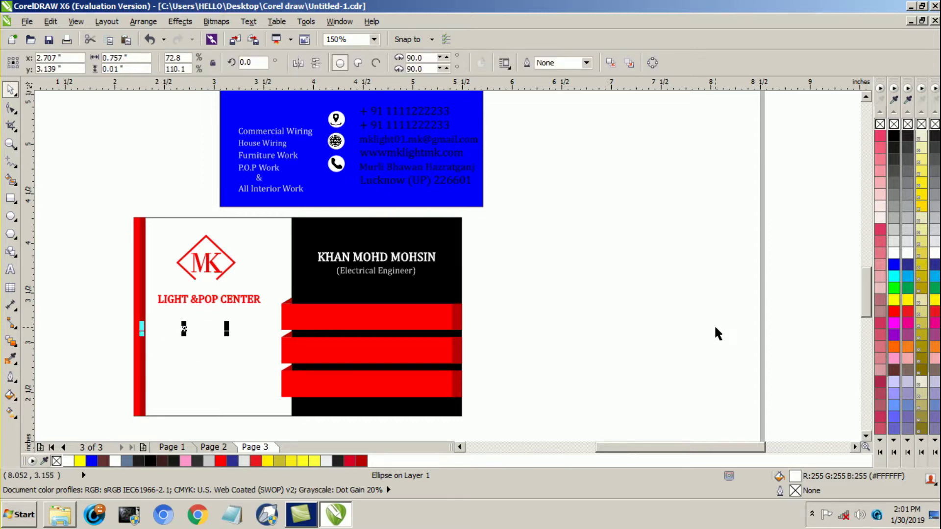
click(894, 312)
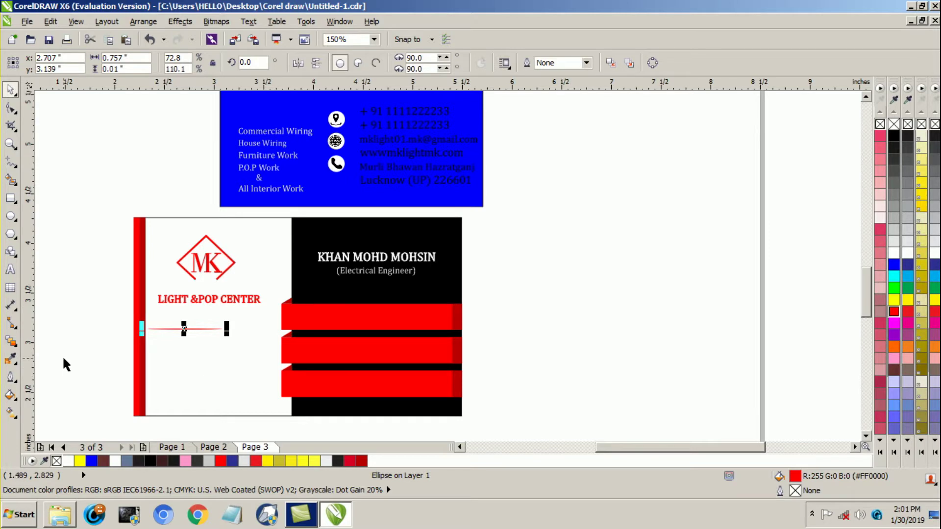
drag(230, 329, 274, 329)
click(39, 307)
- Move the six-line services list from the blue card to below the divider on the white area and fill it red
drag(175, 111, 321, 214)
drag(275, 155, 197, 367)
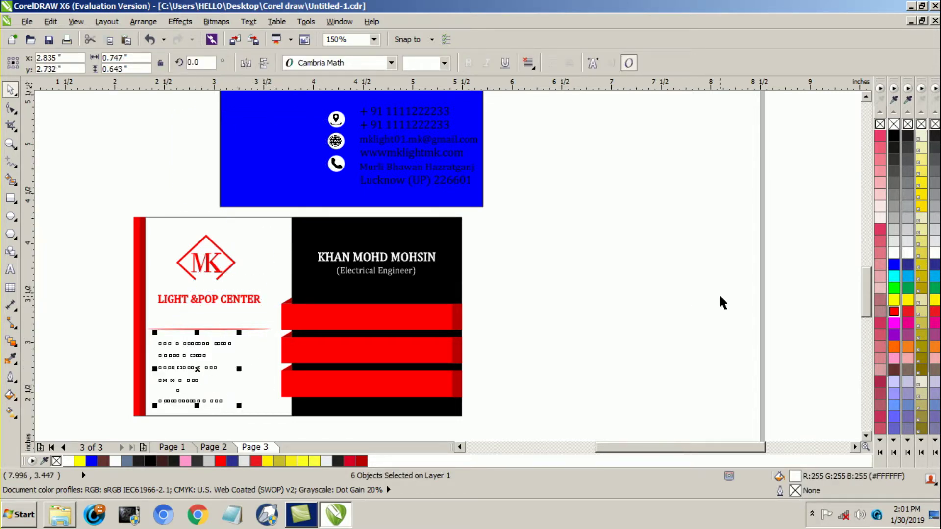
click(894, 311)
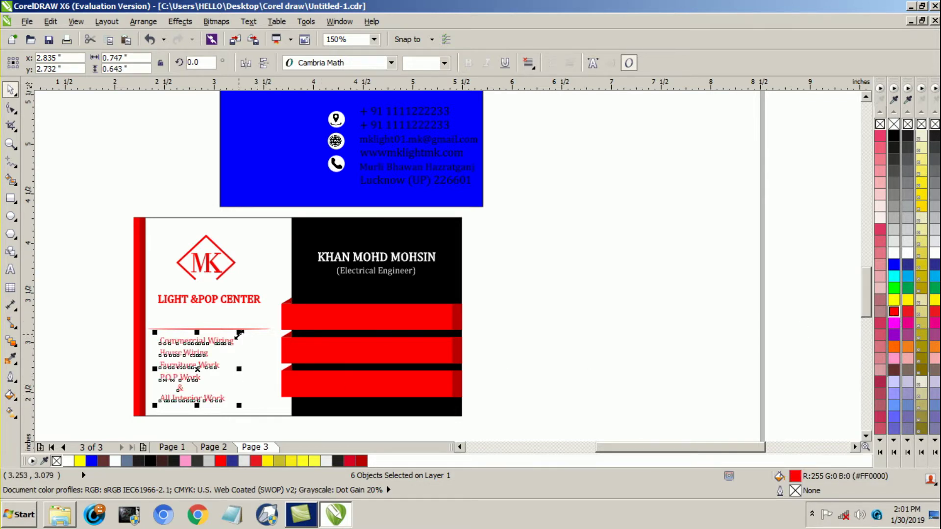
- Enlarge the services list to about 0.855 by 0.736 inches and nudge it 0.09 inches right
drag(239, 332, 261, 331)
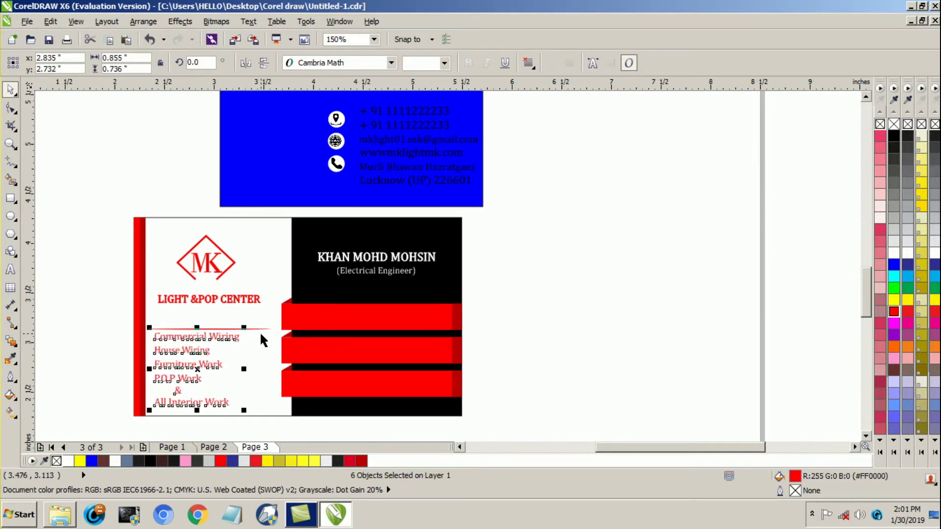
key(Right)
key(Right)
key(Right)
key(Right)
key(Right)
key(Right)
key(Right)
key(Right)
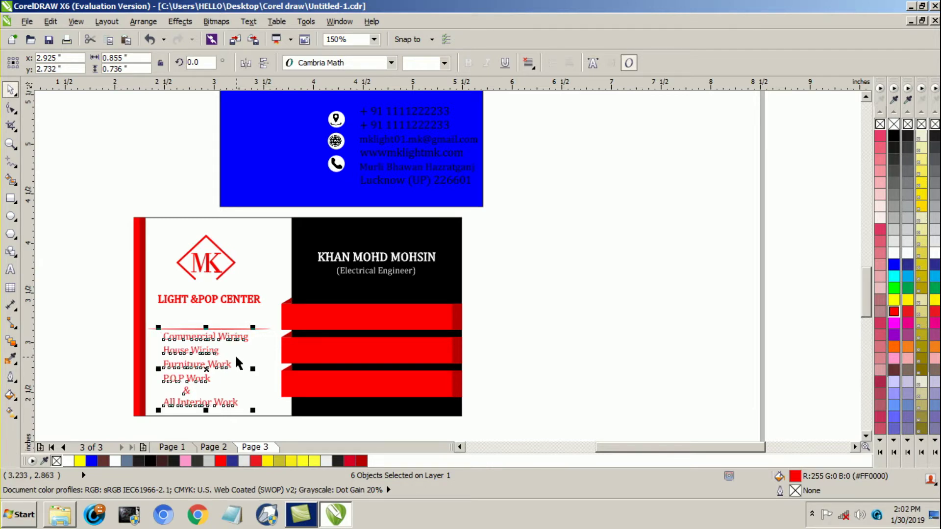
click(101, 312)
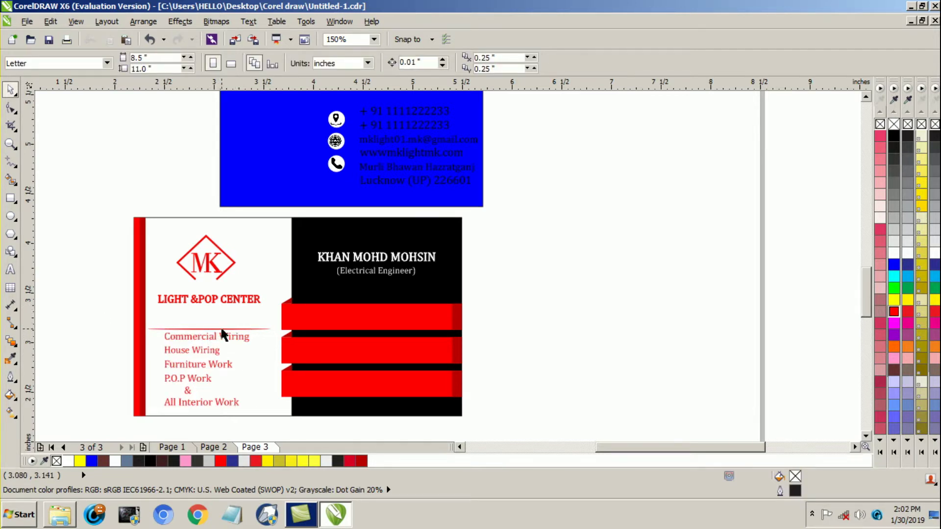
- Nudge the red divider up about 0.1 inches so it sits between the company name and the services list
click(221, 329)
key(Up)
key(Up)
key(Up)
key(Up)
key(Up)
key(Up)
key(Up)
key(Up)
key(Up)
key(Up)
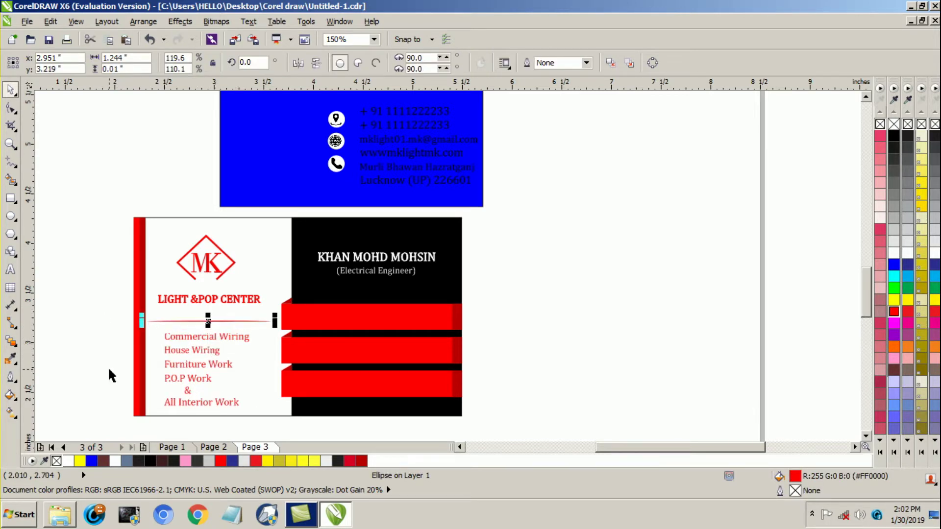
click(78, 316)
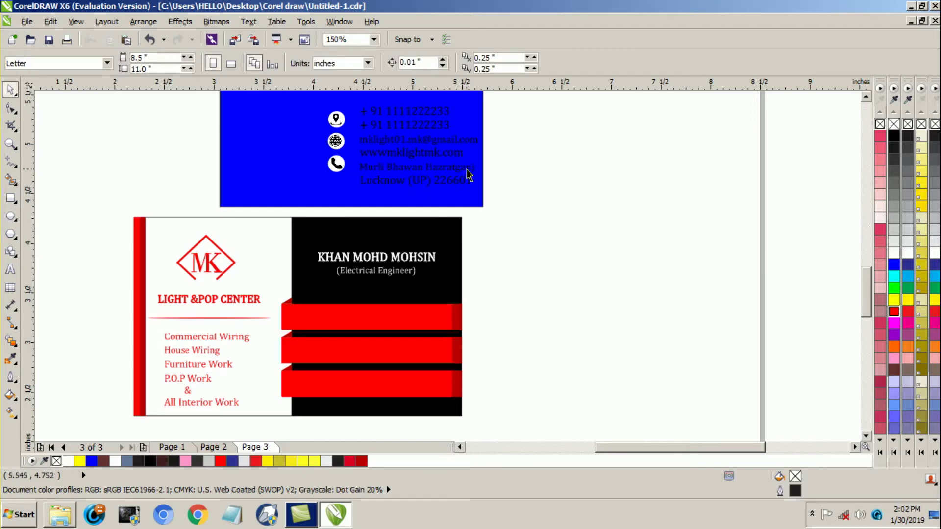
- Move the two phone number lines from the blue card onto the top red ribbon, fill them white and nudge them left
drag(503, 95, 363, 348)
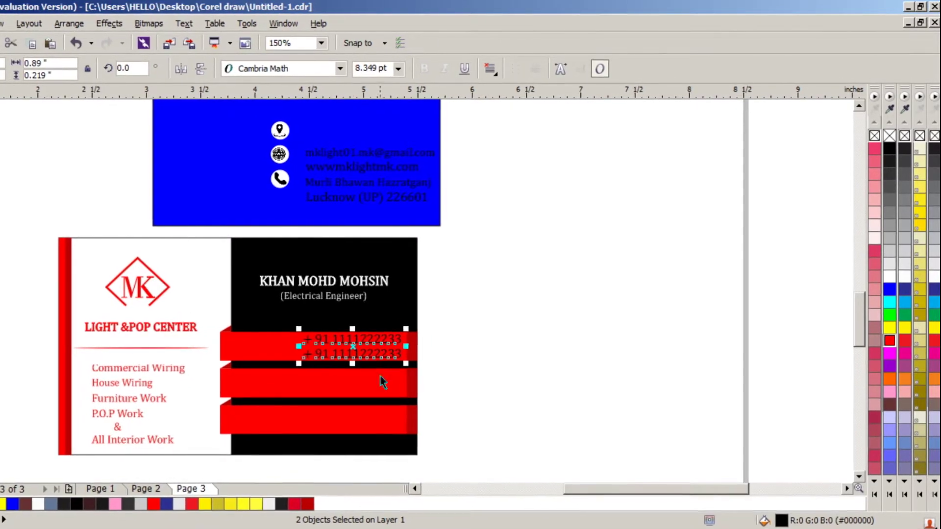
click(889, 278)
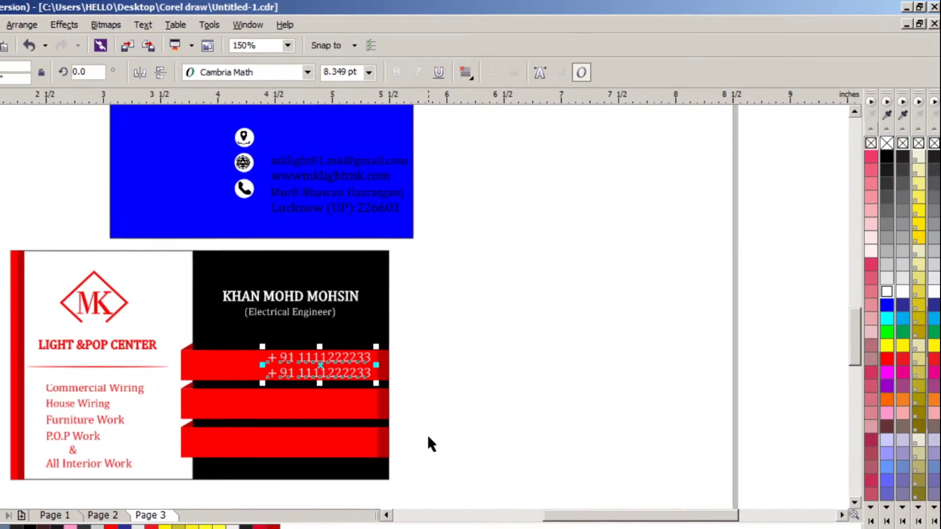
key(Left)
key(Left)
key(Left)
key(Left)
key(Left)
key(Left)
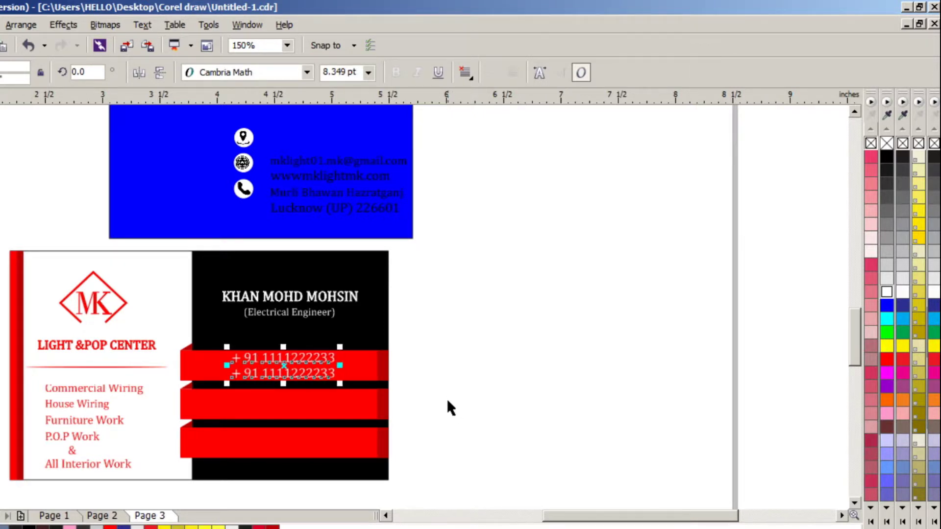
- Move the e-mail and website lines onto the middle ribbon, fill them white and left-align them with the phone numbers
drag(465, 119, 361, 175)
drag(263, 196, 269, 193)
drag(339, 169, 306, 407)
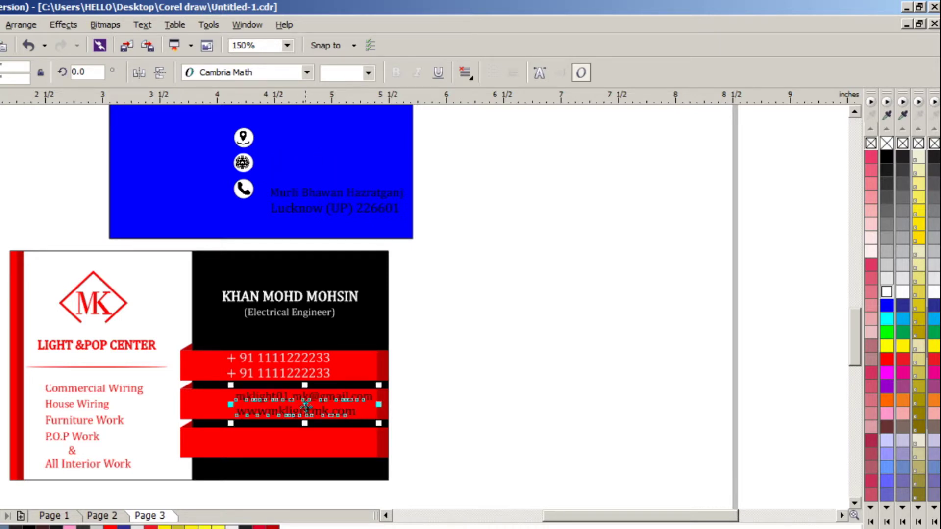
click(886, 292)
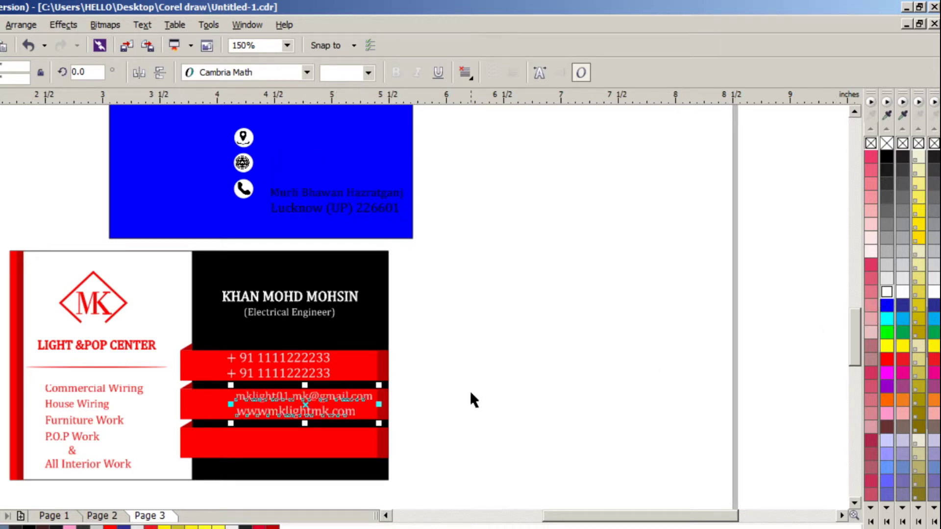
shift+click(324, 377)
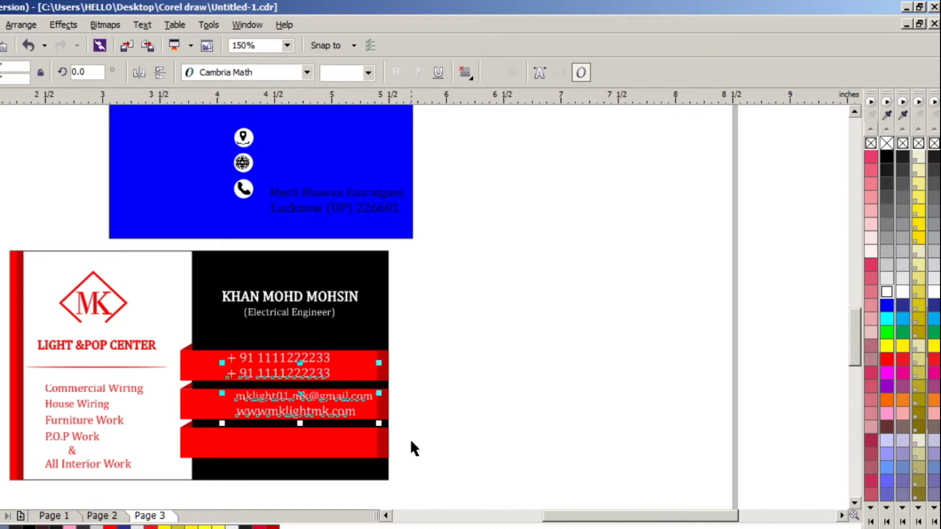
key(l)
click(483, 204)
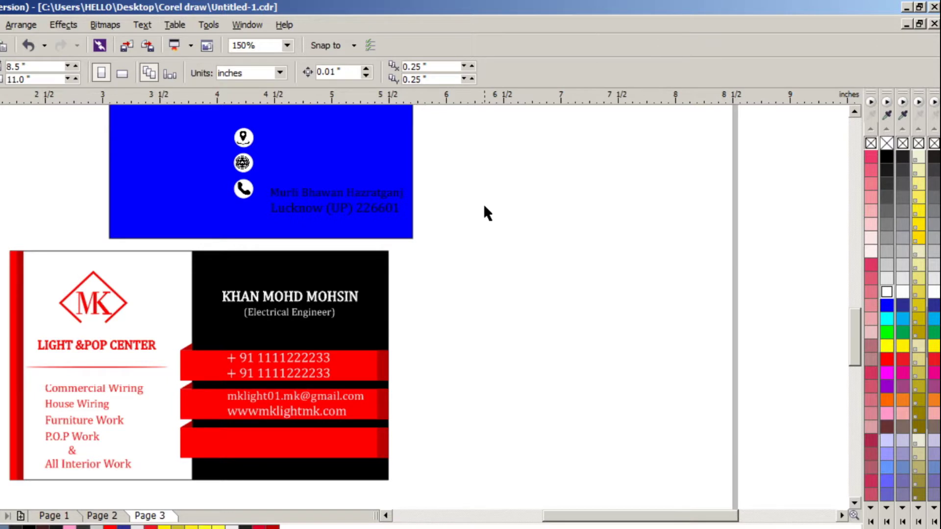
- Move the two address lines onto the bottom ribbon, fill them white and left-align them with the website line
drag(307, 232, 259, 221)
drag(328, 202, 303, 450)
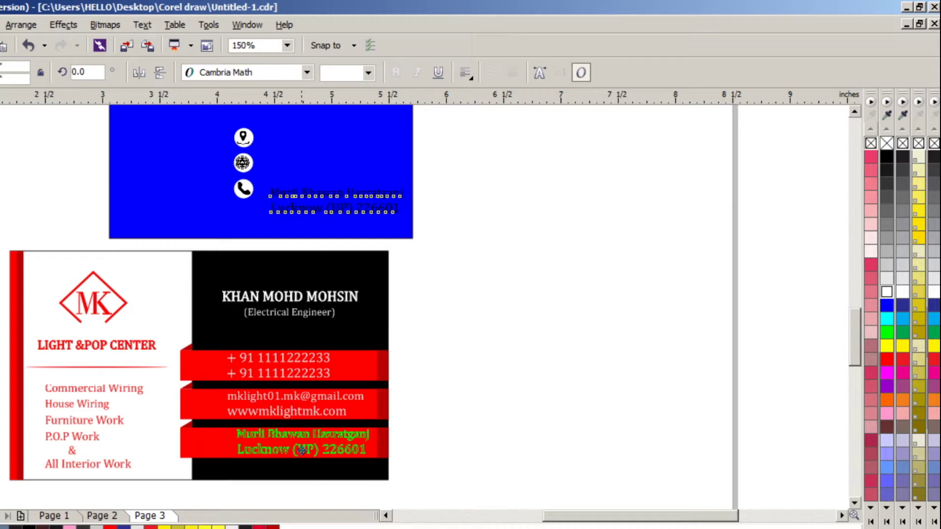
drag(302, 450, 301, 445)
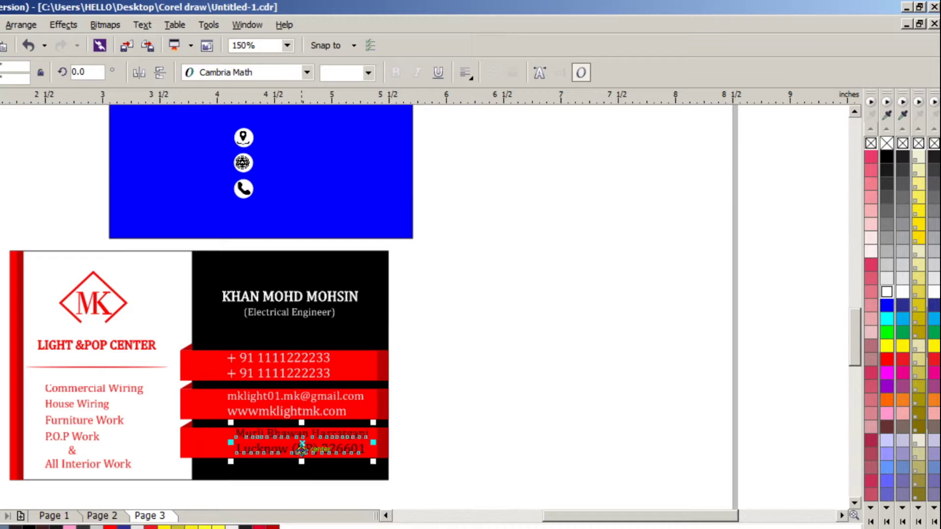
click(886, 293)
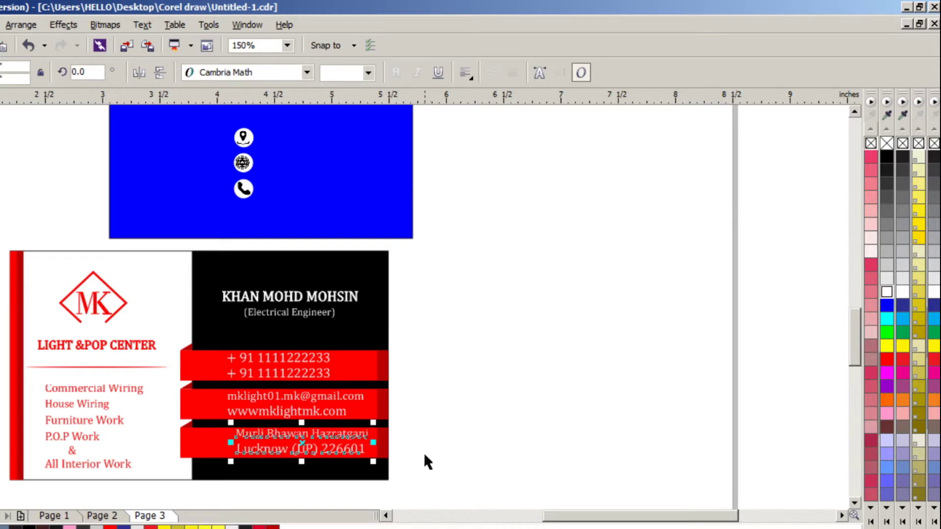
shift+click(327, 414)
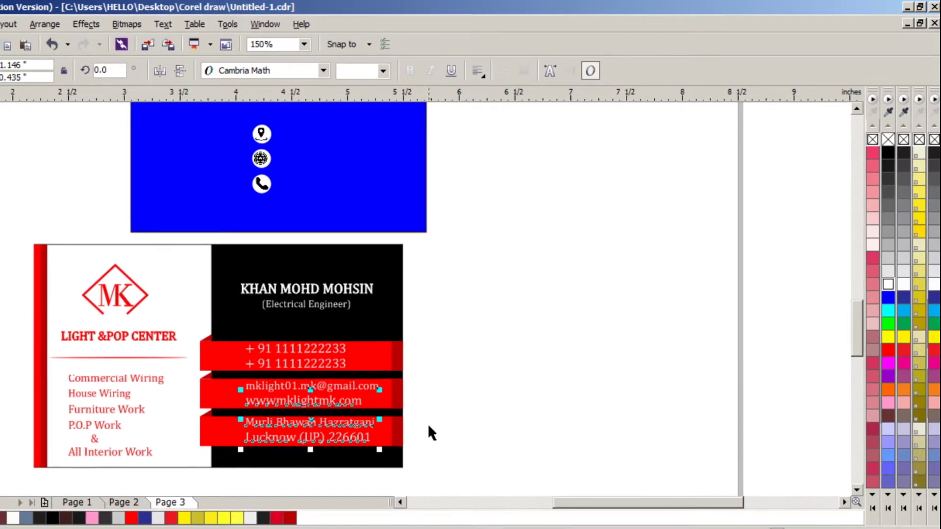
- Set the font size of the second address line to 7.7 pt
click(339, 438)
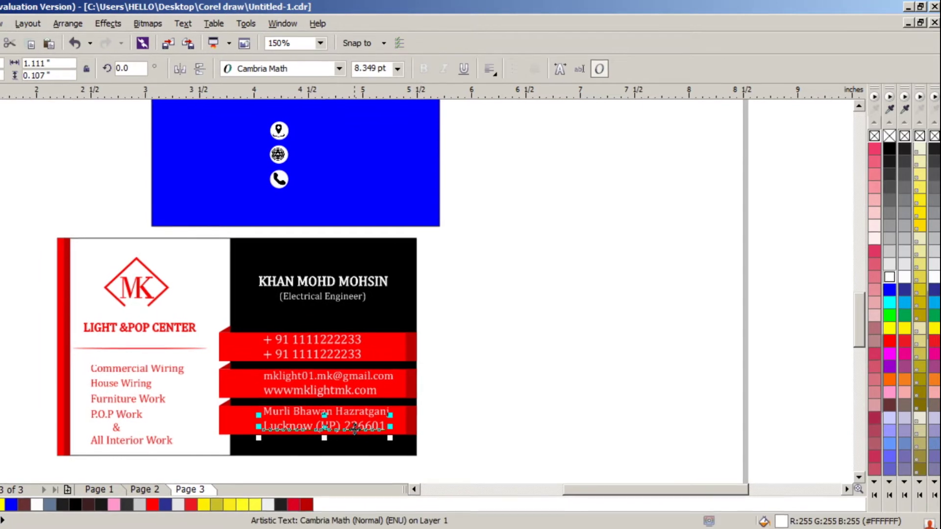
click(371, 68)
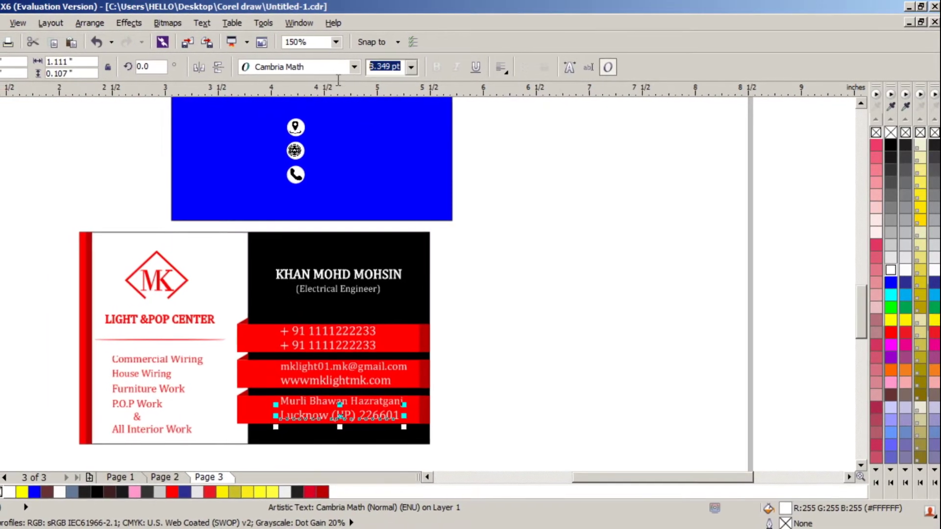
text(7)
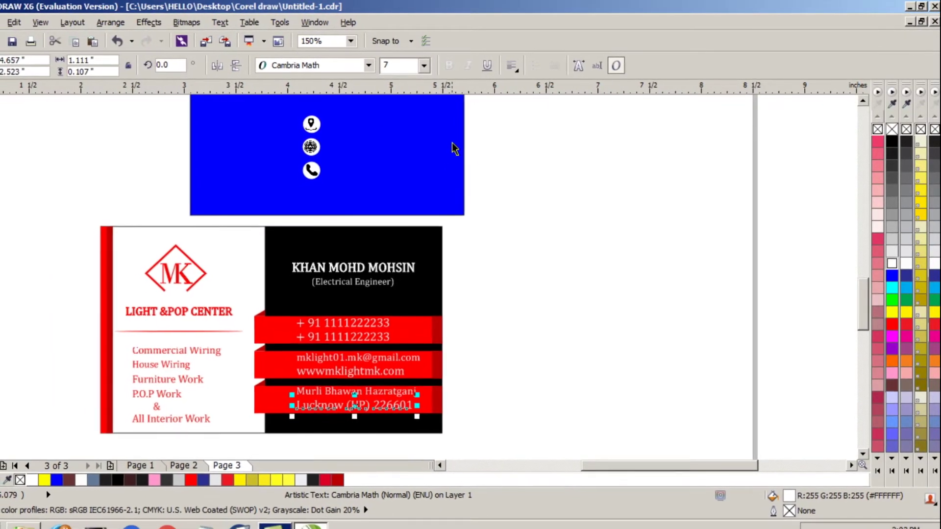
text(.7)
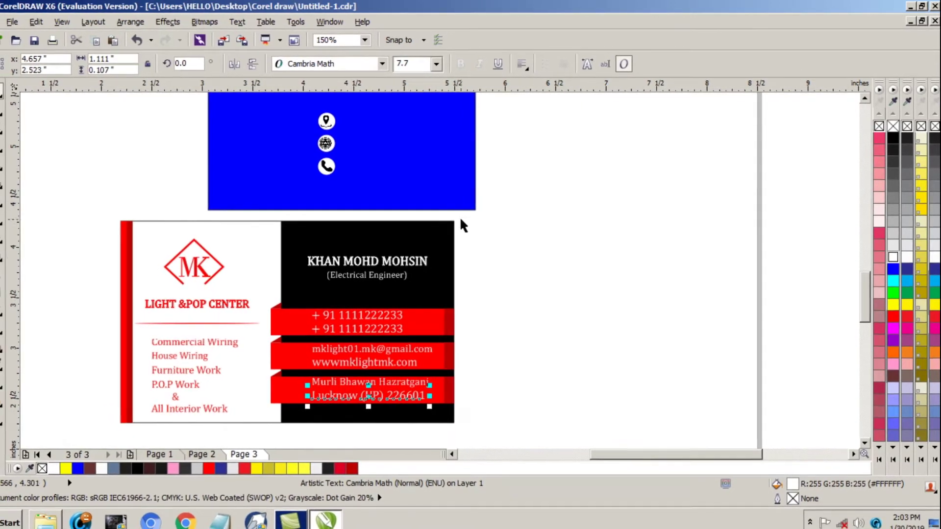
click(490, 321)
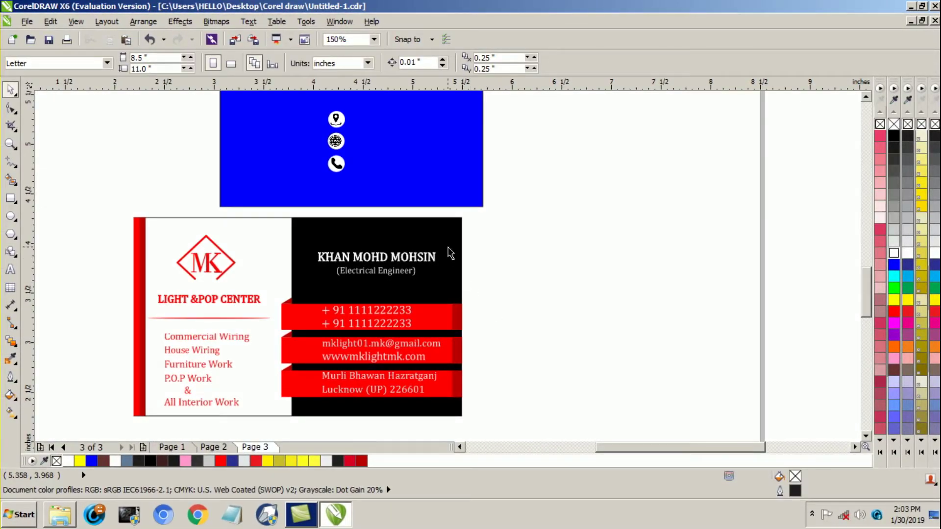
- Group the location pin icon, place it beside the phone numbers at about 0.208 inches and centre it vertically on the top ribbon
drag(204, 98, 365, 139)
key(ctrl+g)
drag(377, 134, 350, 355)
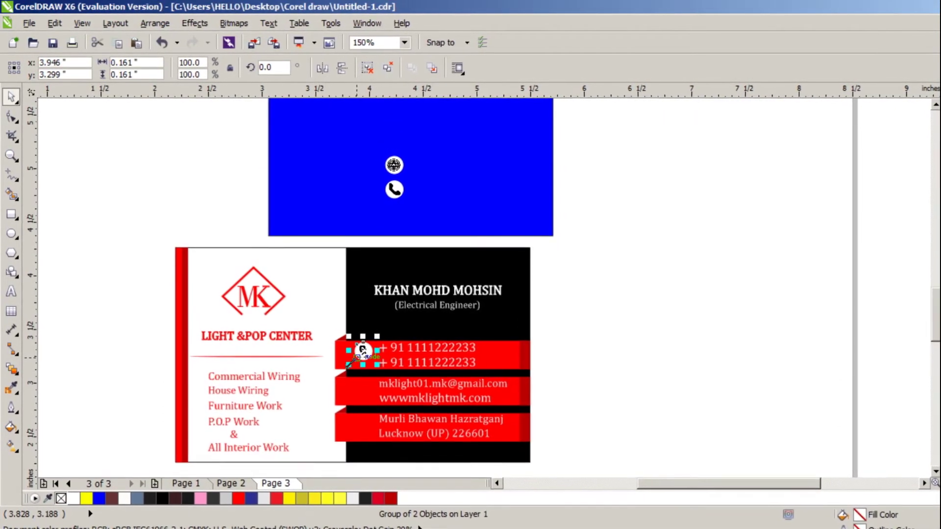
drag(355, 370, 361, 380)
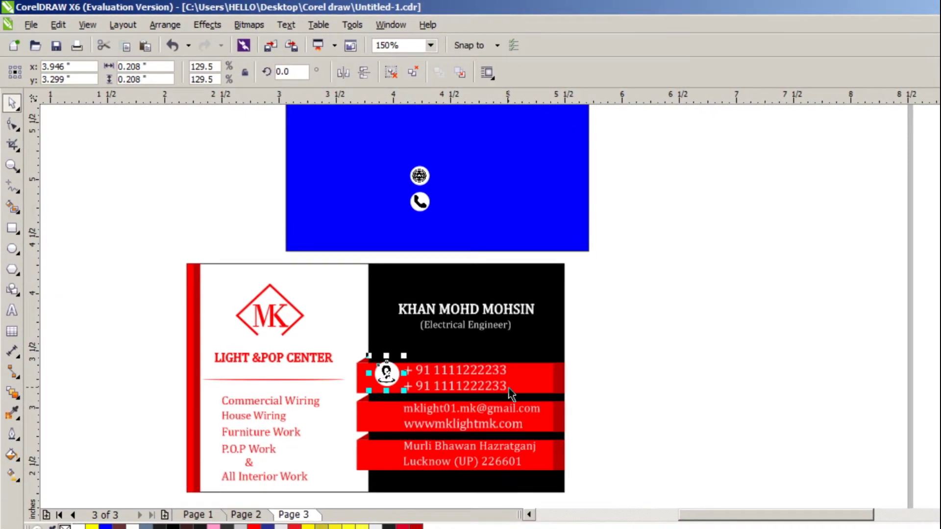
click(525, 380)
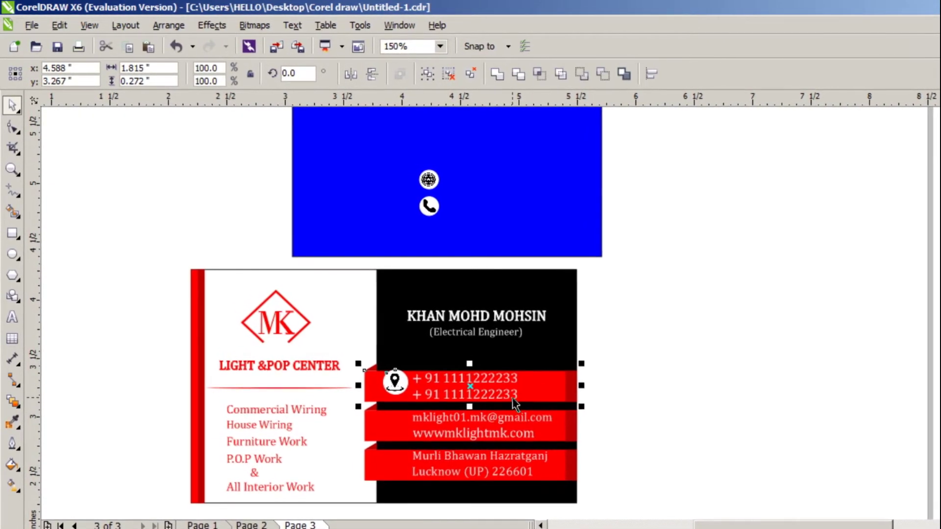
click(504, 399)
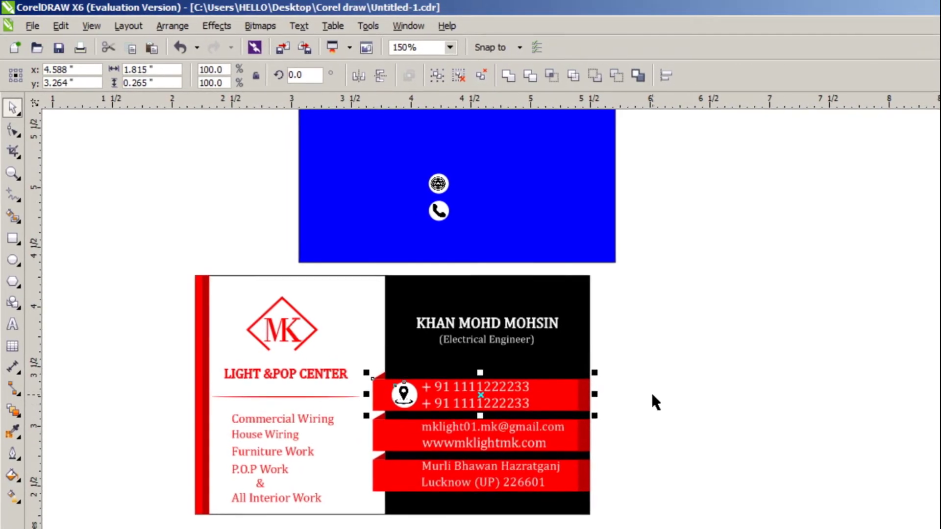
click(763, 372)
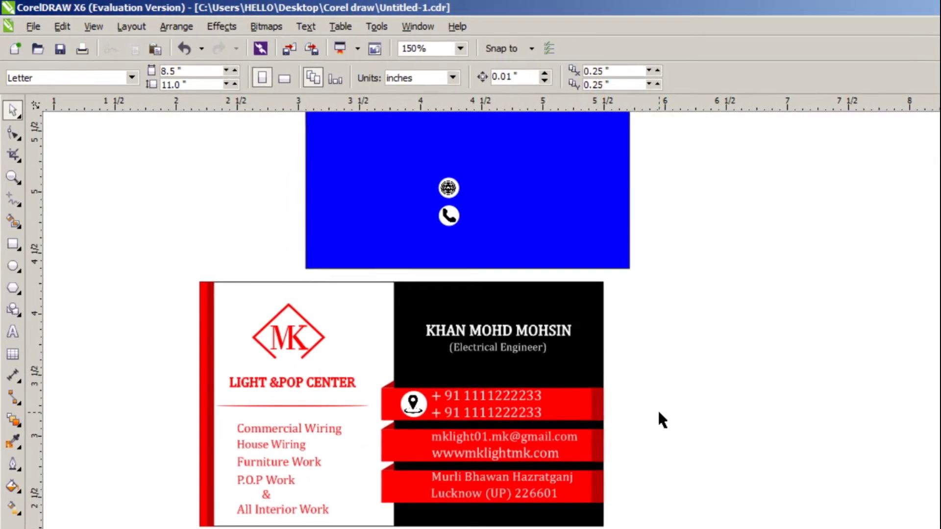
- Group the globe icon, place it beside the e-mail line at about 0.218 inches and centre it vertically on the middle ribbon
click(457, 192)
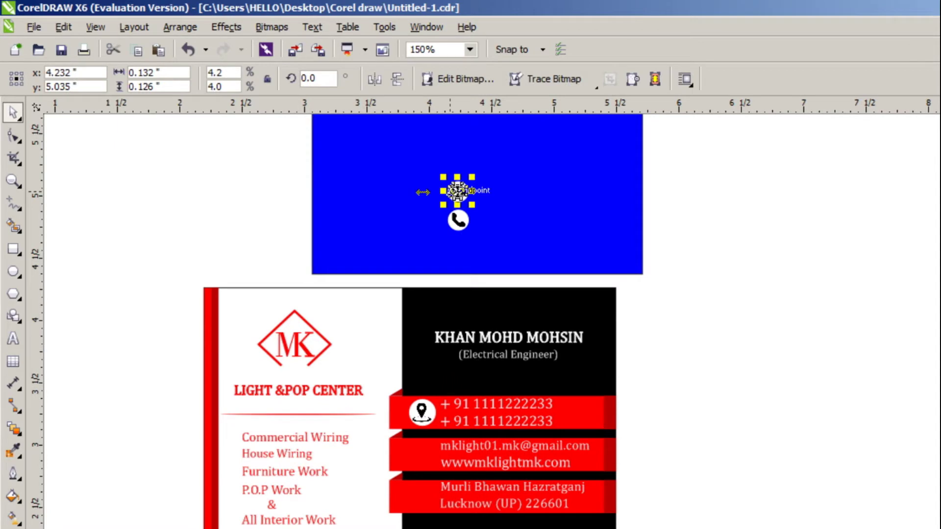
drag(276, 147, 322, 165)
drag(502, 209, 507, 208)
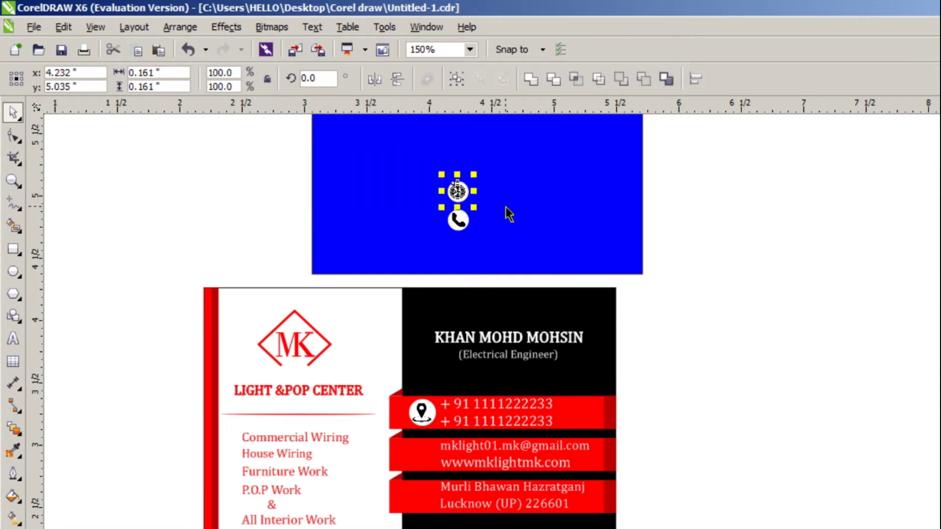
key(ctrl+g)
drag(457, 191, 458, 432)
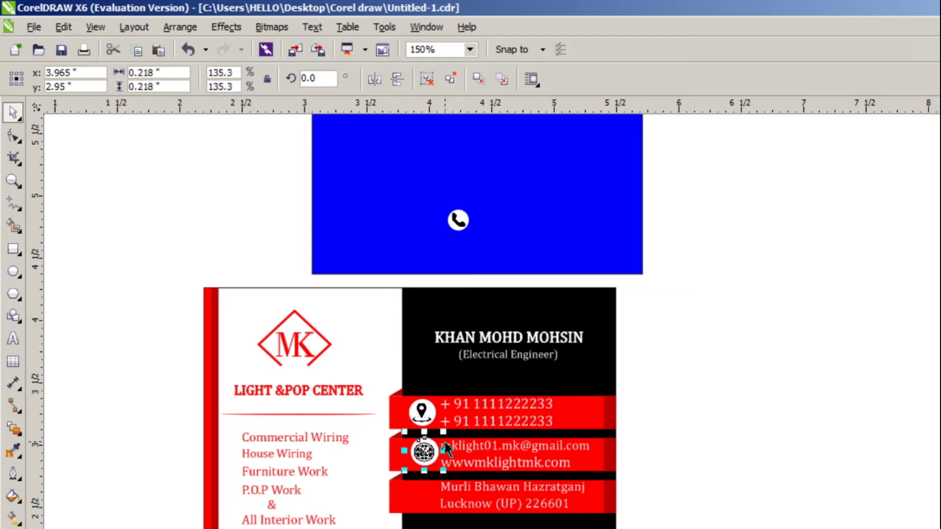
shift+click(596, 468)
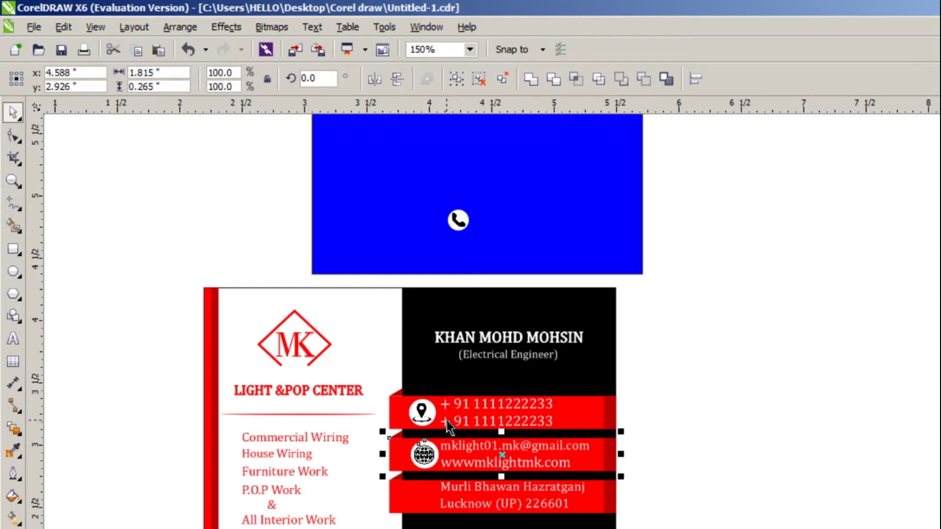
click(688, 441)
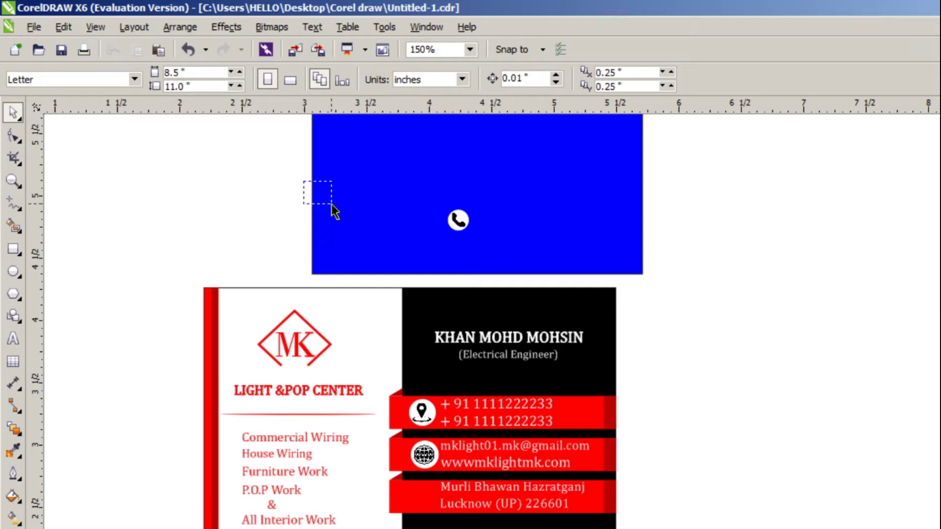
- Group the phone icon, place it beside the address at about 0.213 inches and centre it vertically on the bottom ribbon
drag(536, 253, 534, 251)
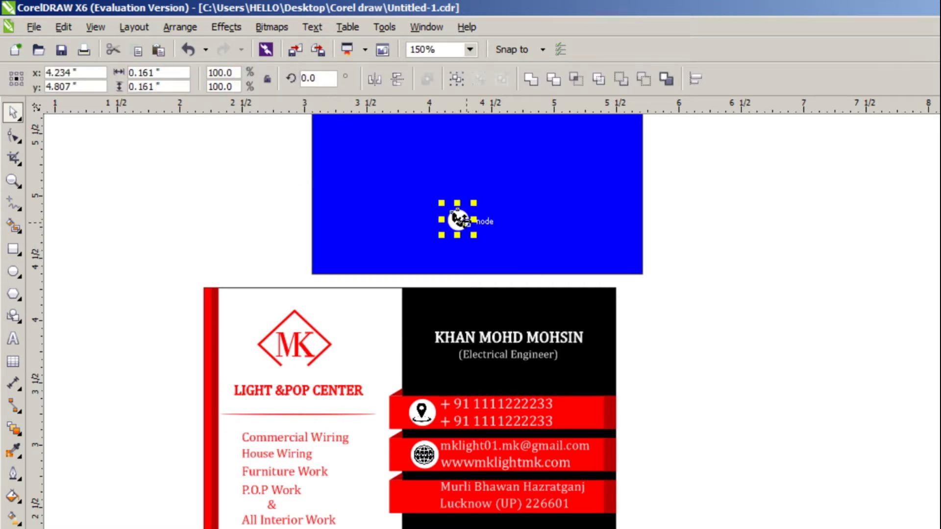
drag(457, 219, 434, 497)
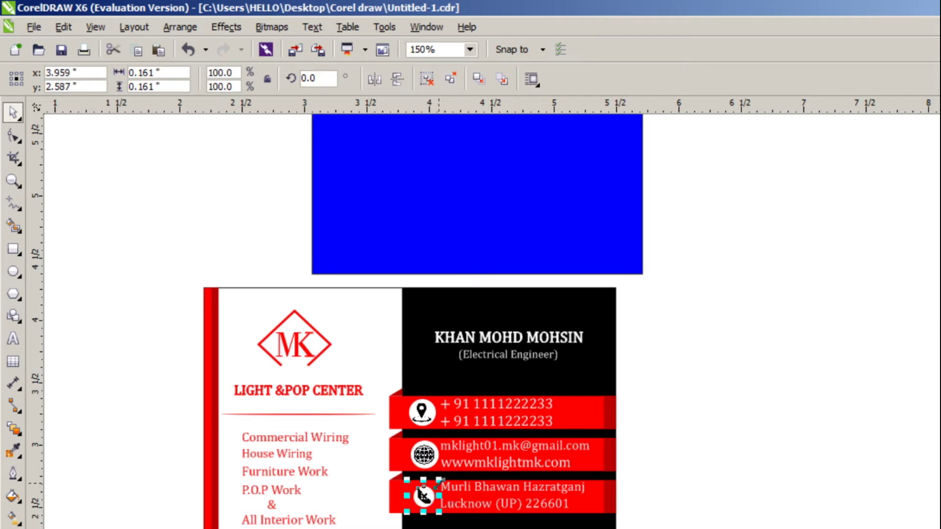
drag(439, 482, 449, 475)
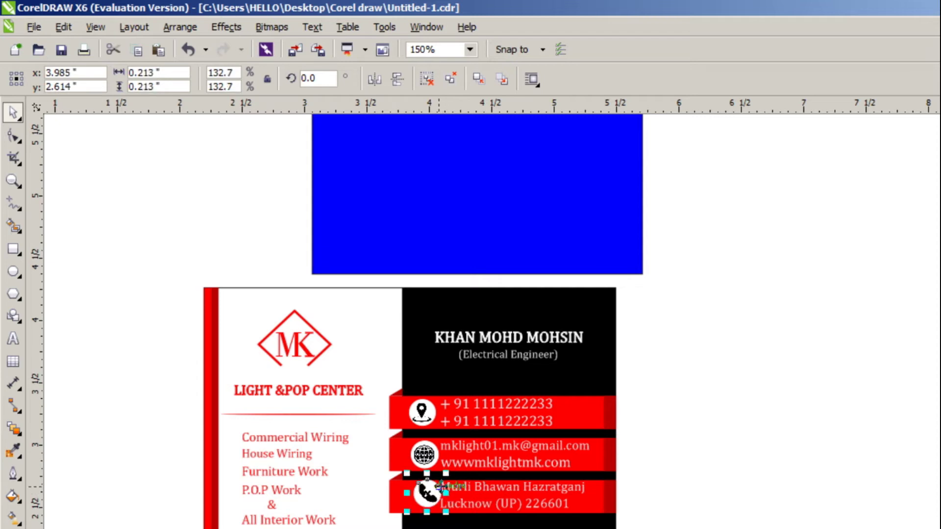
shift+click(593, 509)
key(c)
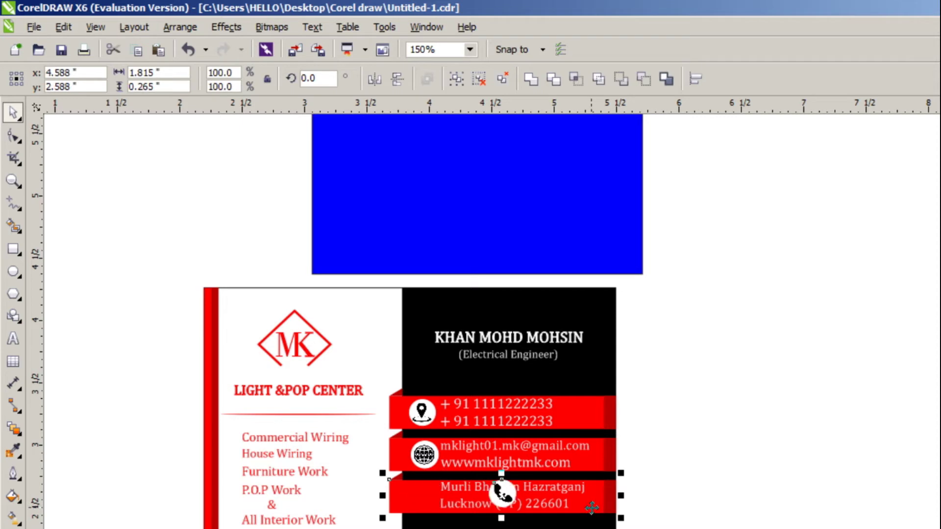
key(ctrl+z)
key(e)
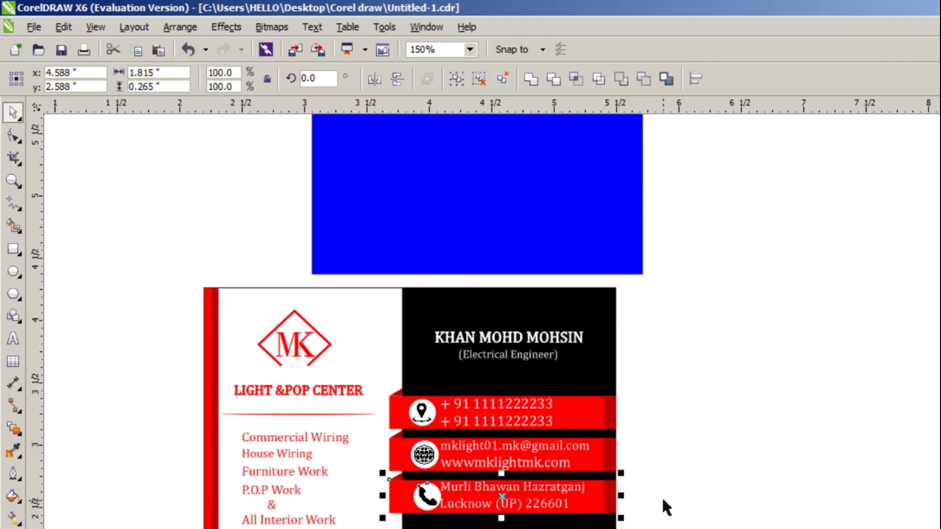
key(Escape)
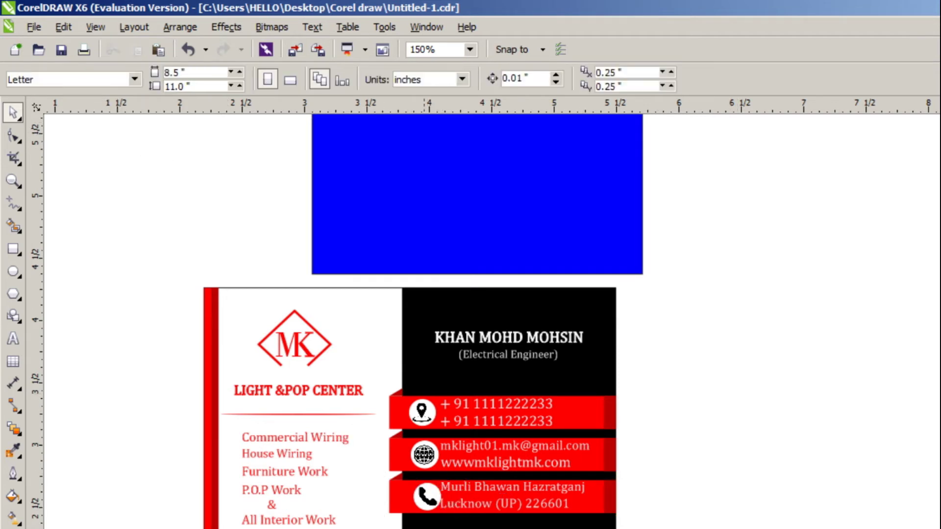
- Align the phone, globe and location pin icons on one shared vertical centre line, using the location pin as the reference
click(434, 502)
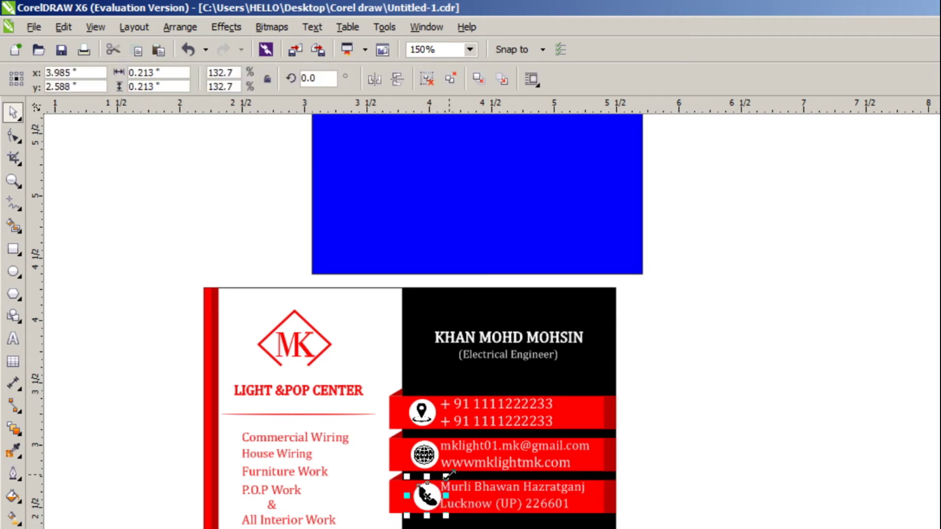
drag(448, 474, 453, 480)
shift+click(424, 462)
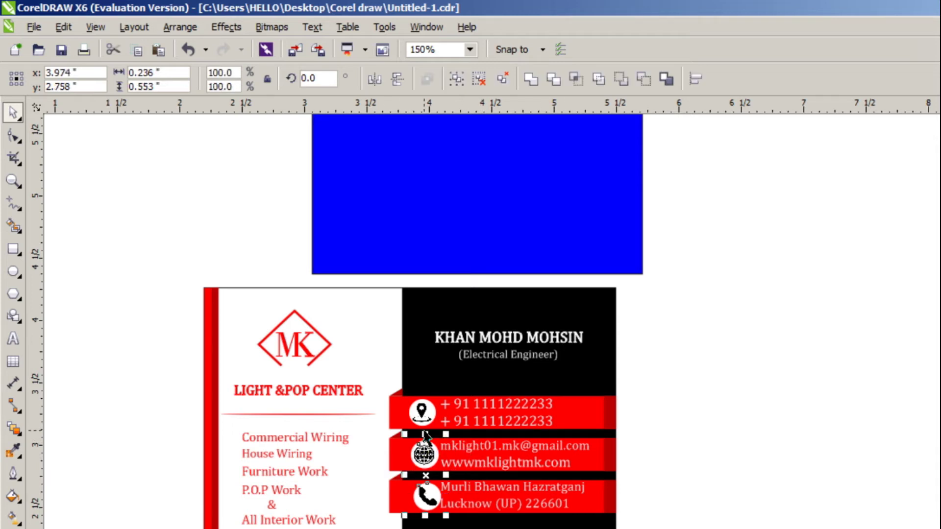
shift+click(425, 414)
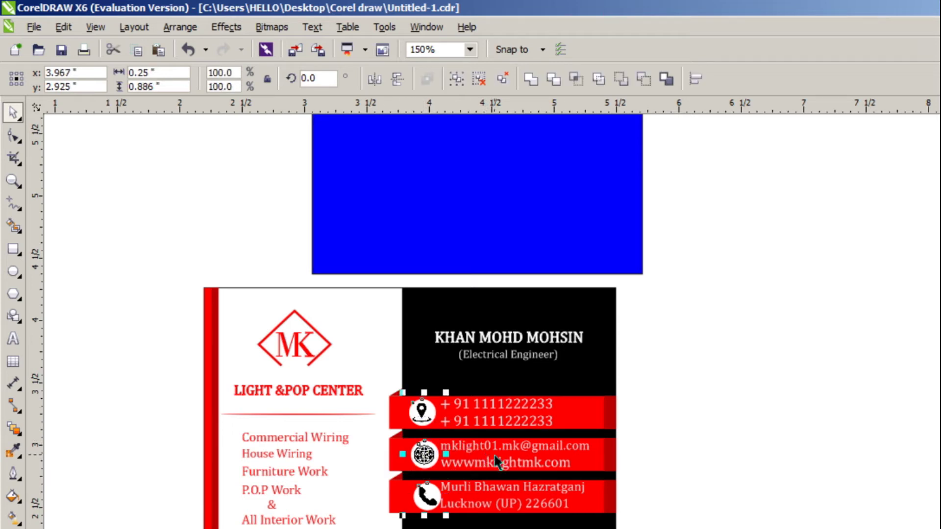
key(c)
click(742, 456)
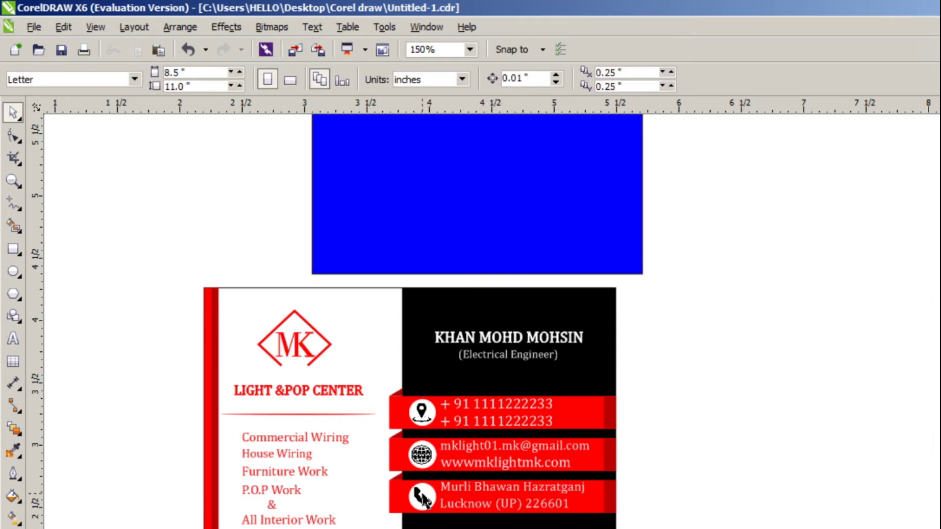
- Delete the large blue rectangle above the business card
scroll(571, 294, down, 1)
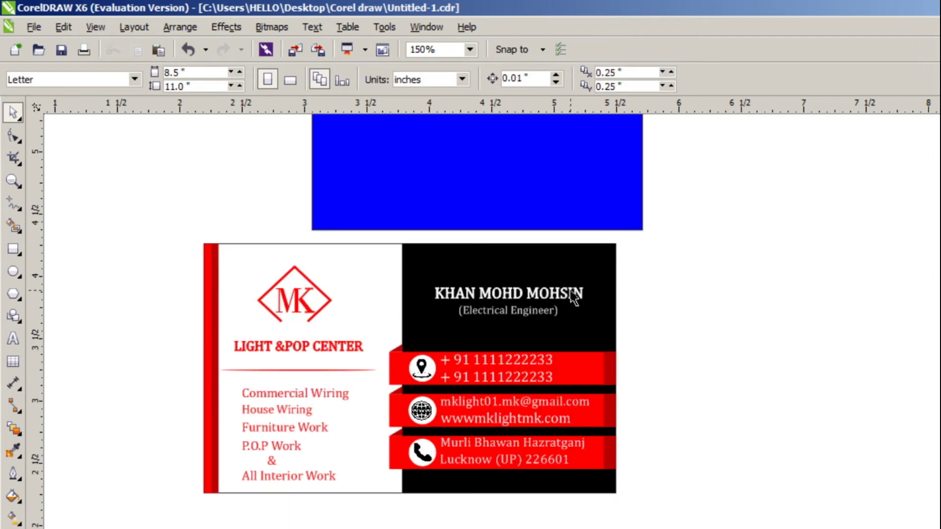
click(512, 169)
key(Delete)
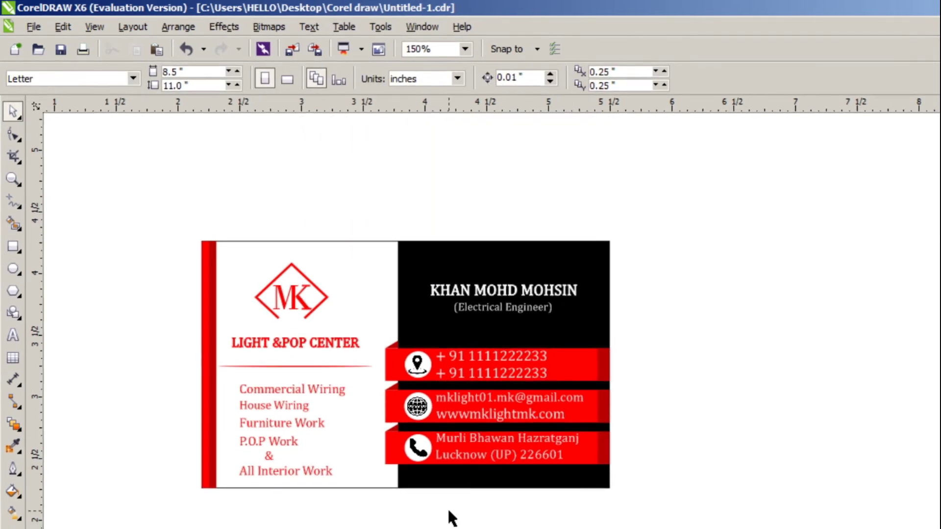
drag(400, 512, 408, 294)
scroll(384, 466, down, 1)
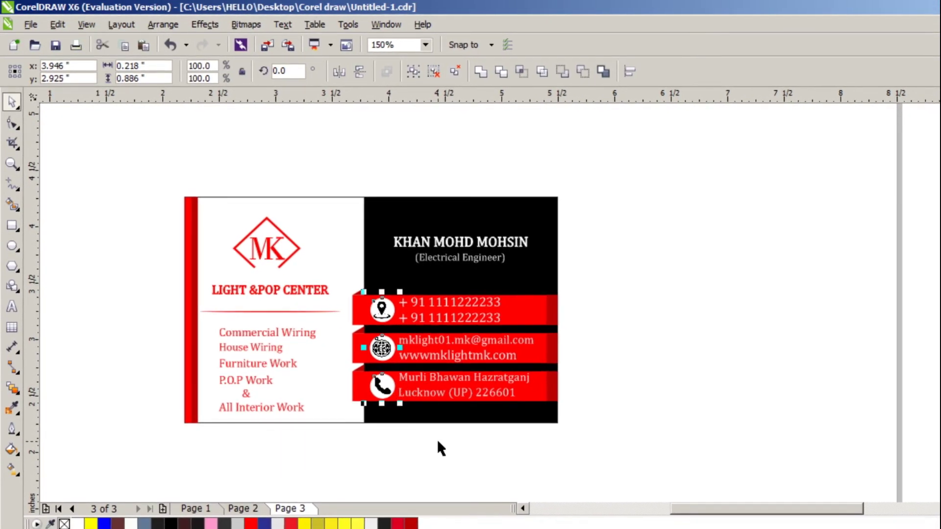
click(440, 452)
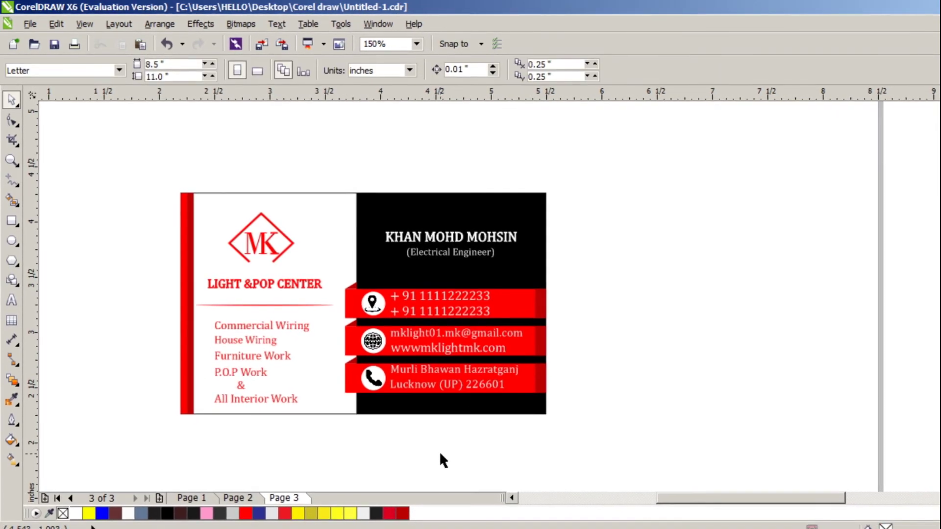
- Nudge the six contact text lines on the ribbons together to the right, to an X position of 4.717 inches
drag(377, 454, 507, 275)
key(Right)
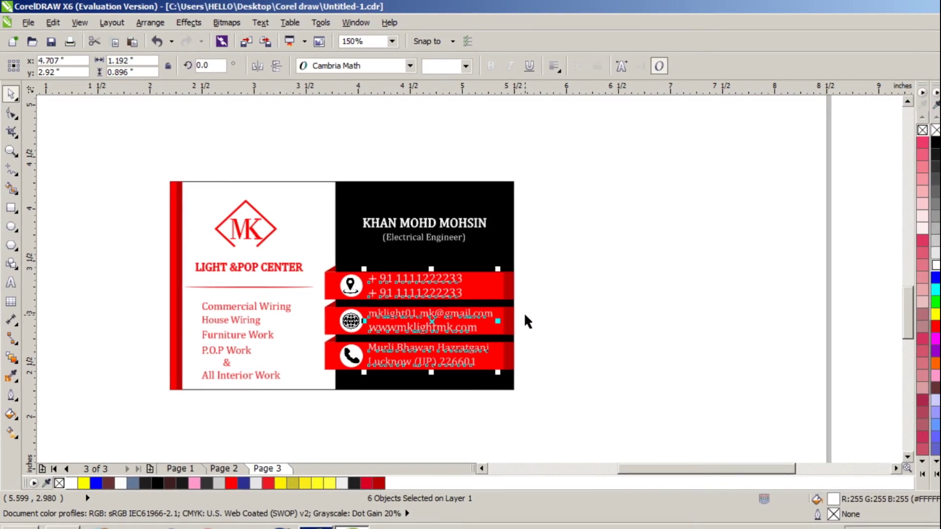
key(Right)
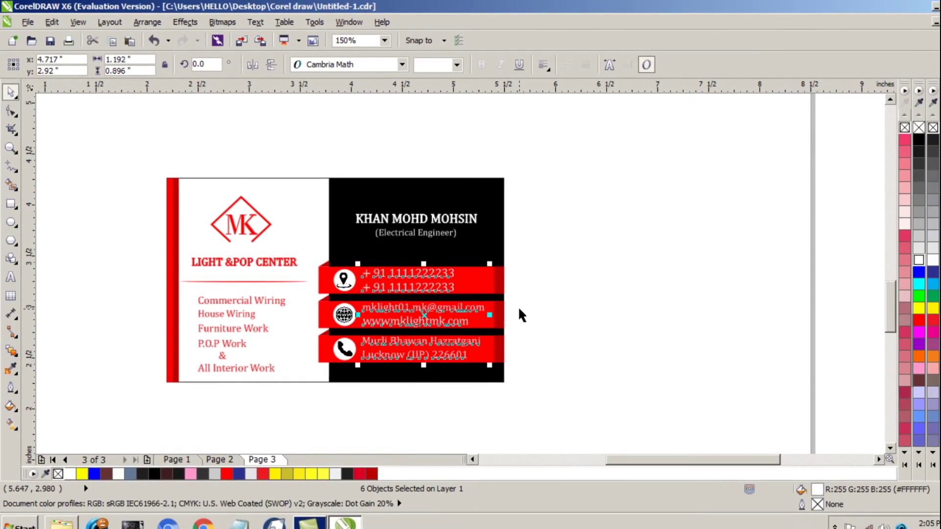
click(536, 325)
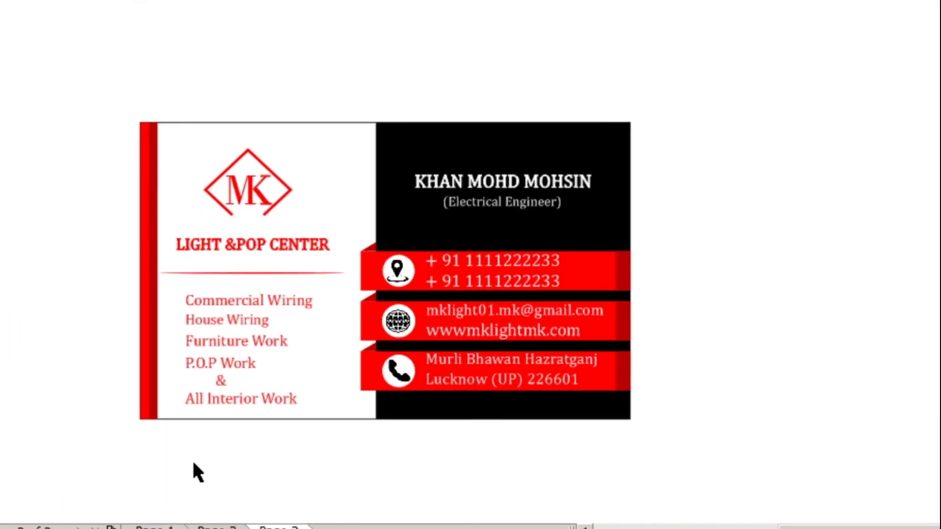
- Recolor the outline of the card's background rectangle red and deselect it
click(226, 414)
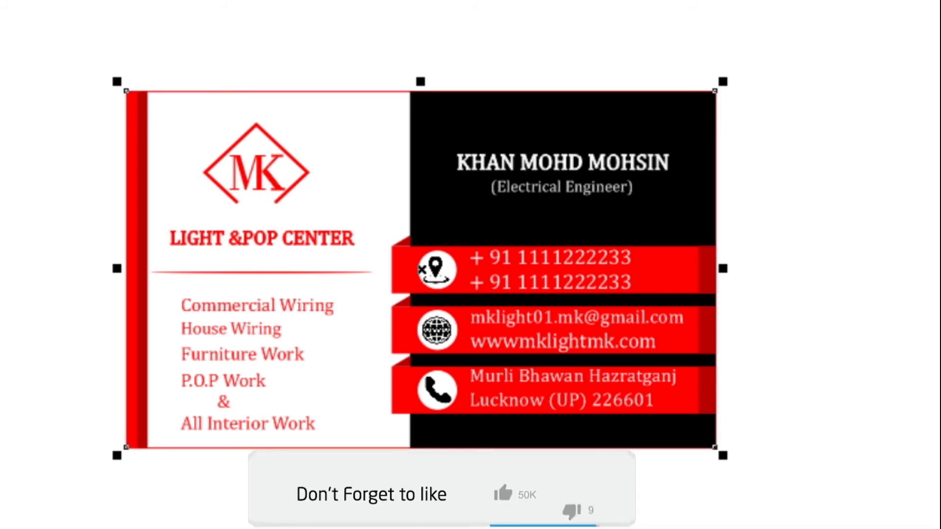
click(864, 360)
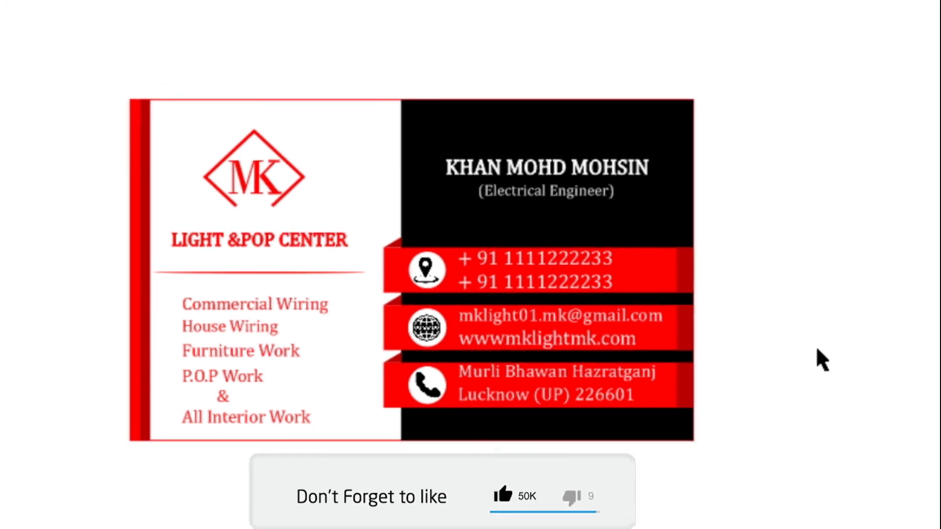